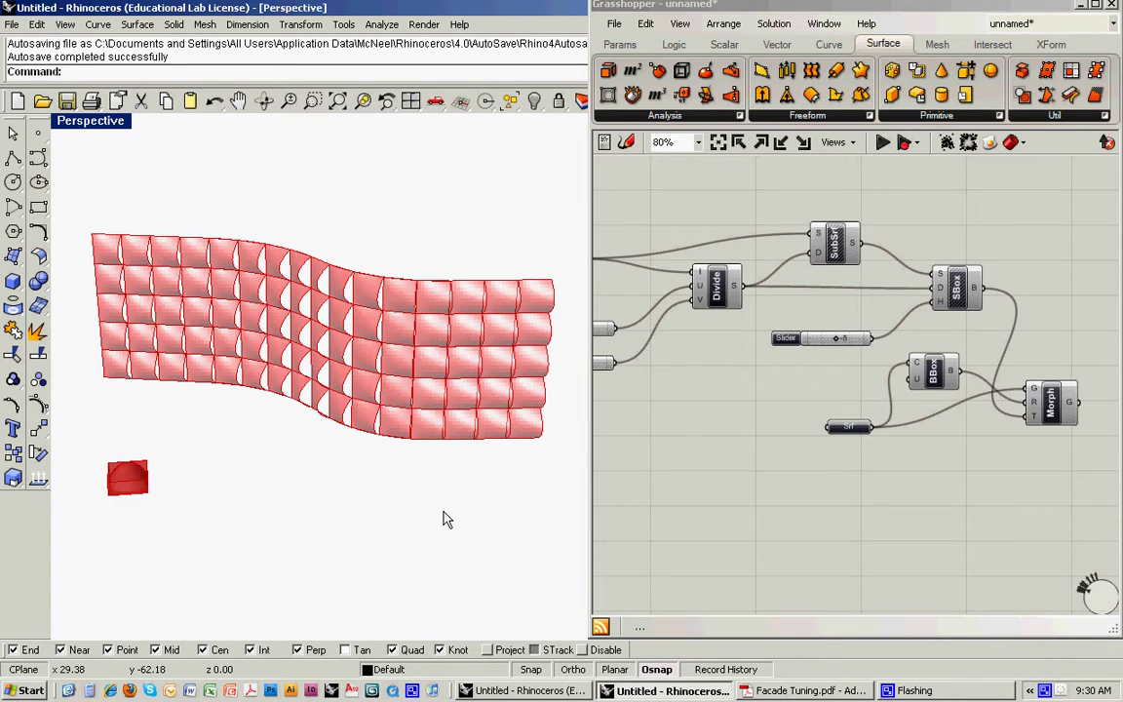
- Slightly increase the slider value driving the Z vector so the moved curve makes the lofted facade taller
mouse_move(271, 431)
right_mouse_down()
mouse_move(329, 441)
mouse_move(286, 439)
mouse_move(271, 453)
right_mouse_up()
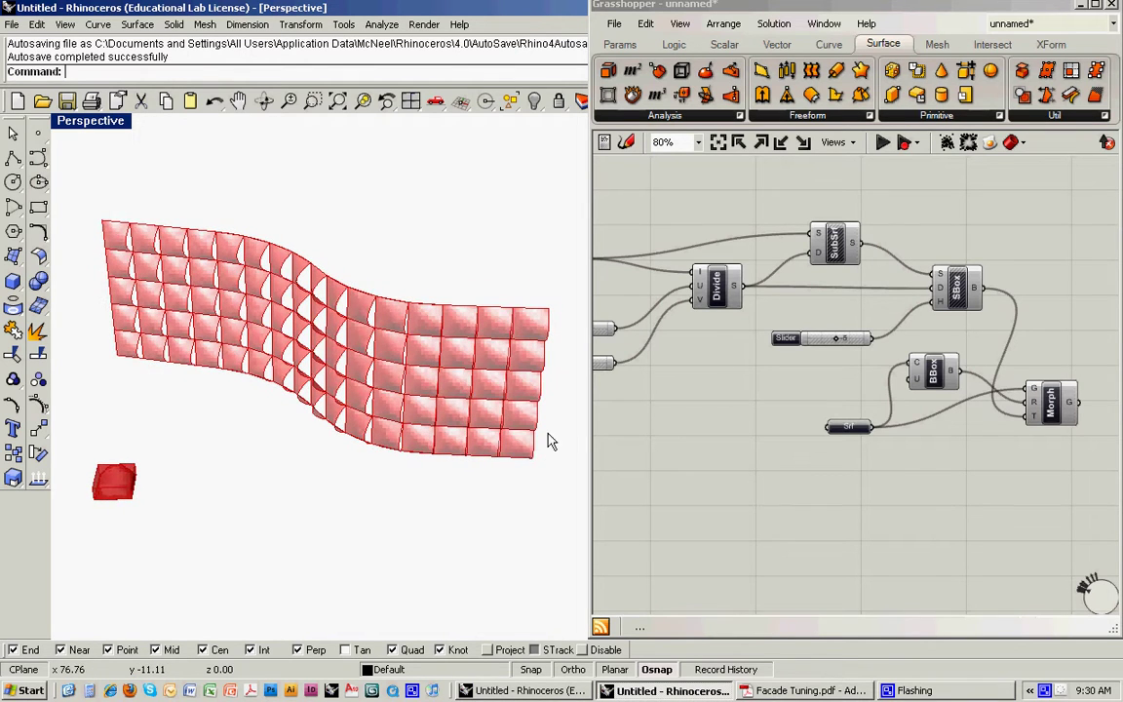
right_click_drag(707, 403, 890, 441)
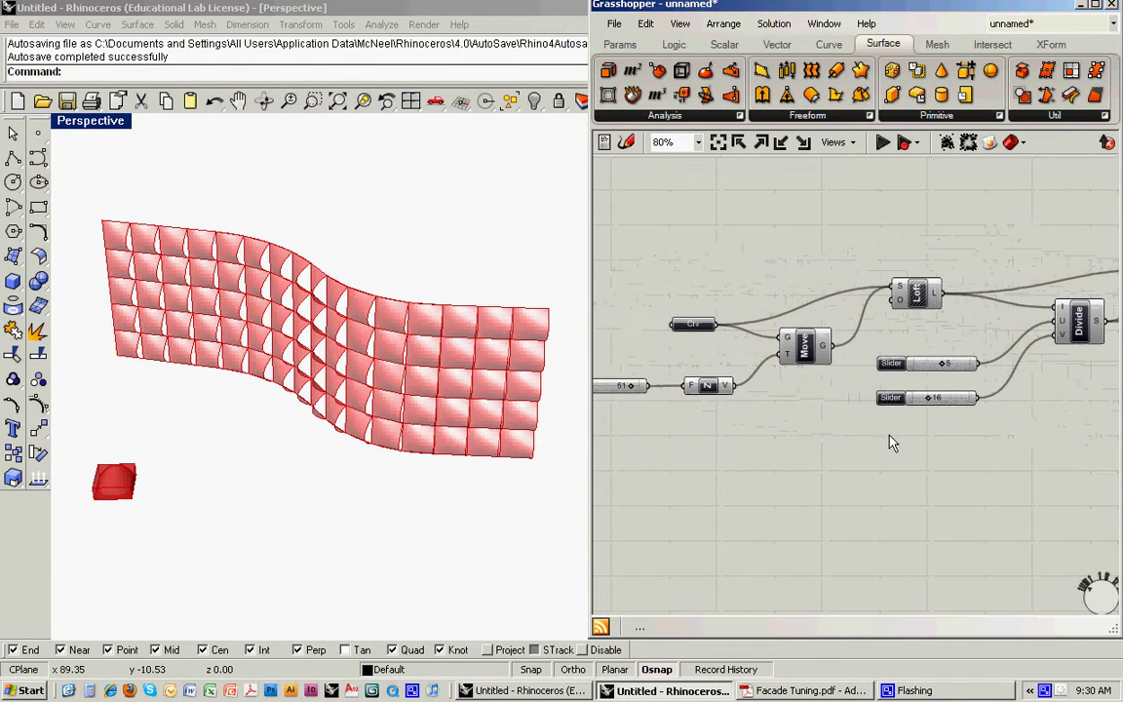
right_click_drag(738, 422, 791, 421)
mouse_move(686, 384)
left_mouse_down()
mouse_move(673, 383)
mouse_move(709, 383)
mouse_move(690, 384)
left_mouse_up()
right_click_drag(921, 443, 820, 440)
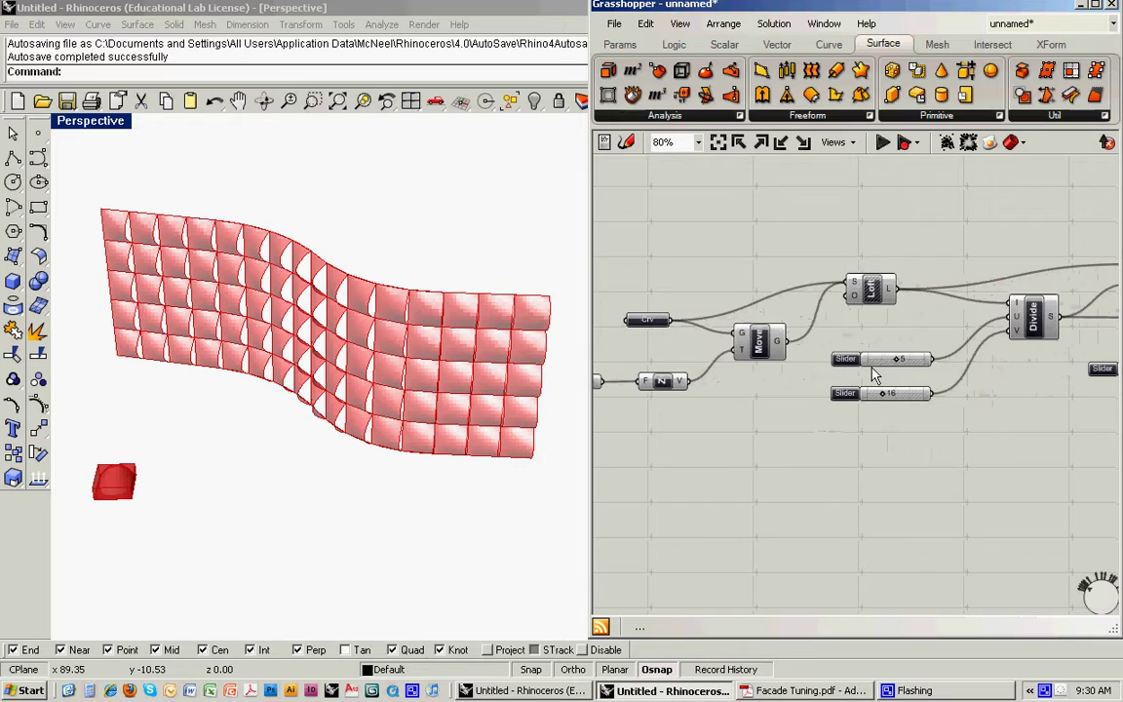
- Try 8 U divisions on the facade, and settle the Divide component's sliders at 5 for U and 20 for V
left_click_drag(894, 357, 913, 358)
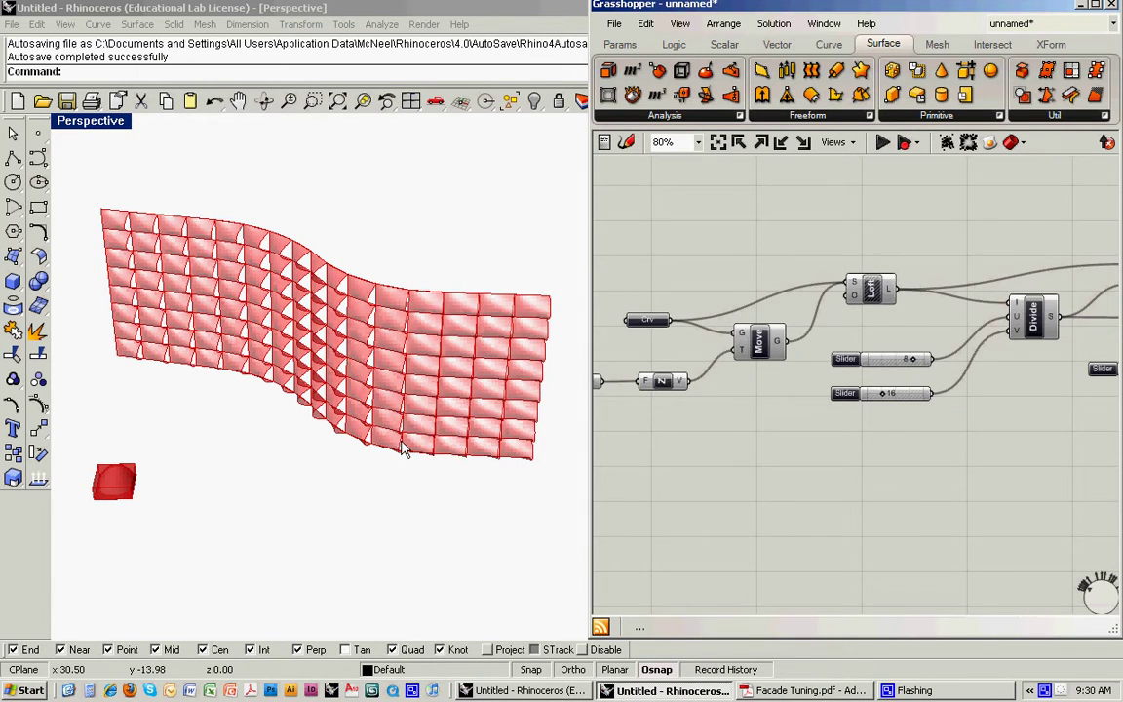
right_click_drag(405, 448, 439, 413)
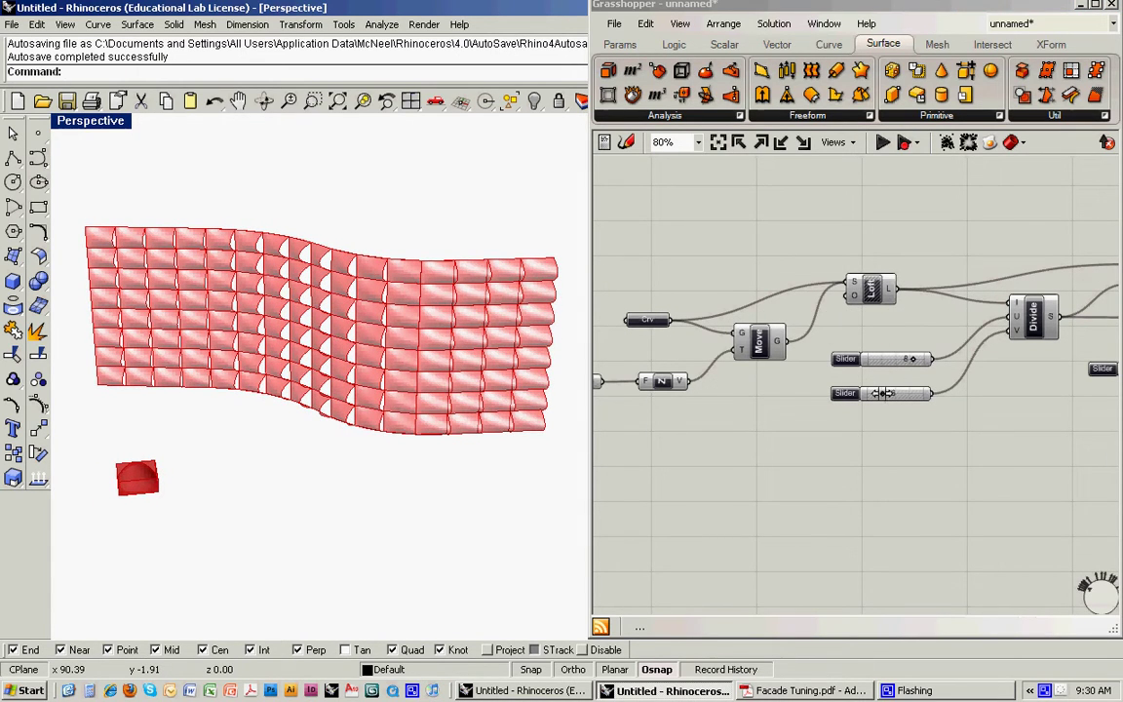
left_click_drag(883, 393, 914, 365)
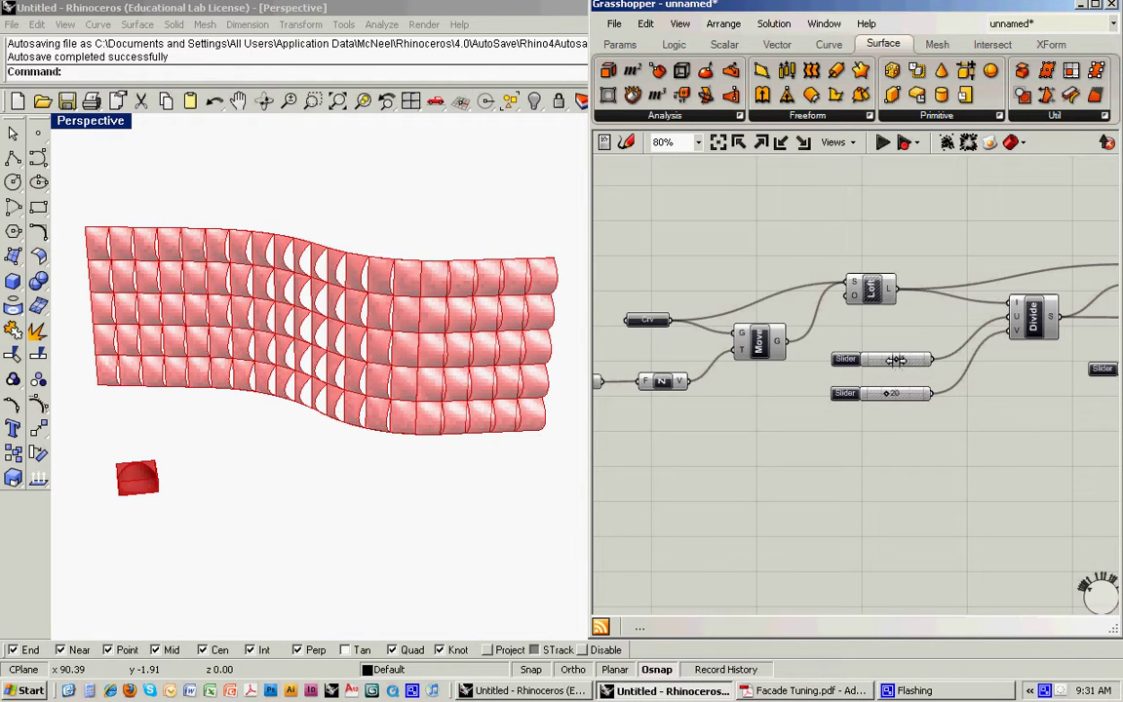
- Try a height of 0 on the slider feeding the surface boxes, and return it to -5
right_click_drag(1032, 431, 888, 398)
scroll(890, 395, "up", 2)
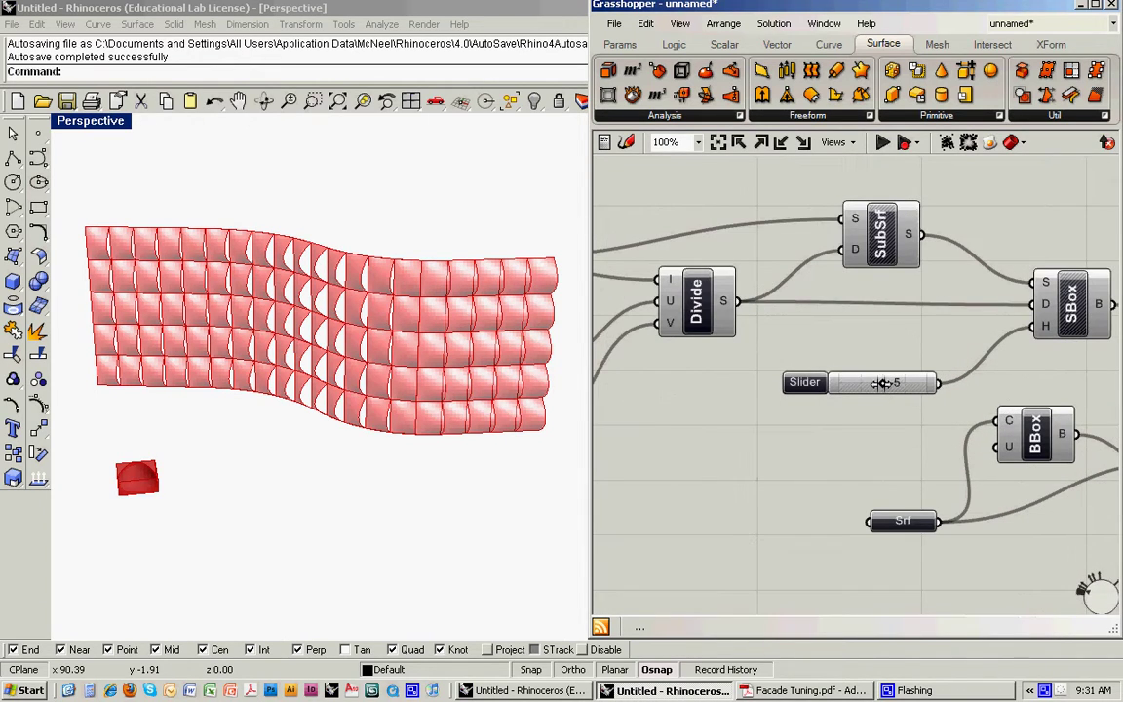
left_click_drag(885, 384, 928, 383)
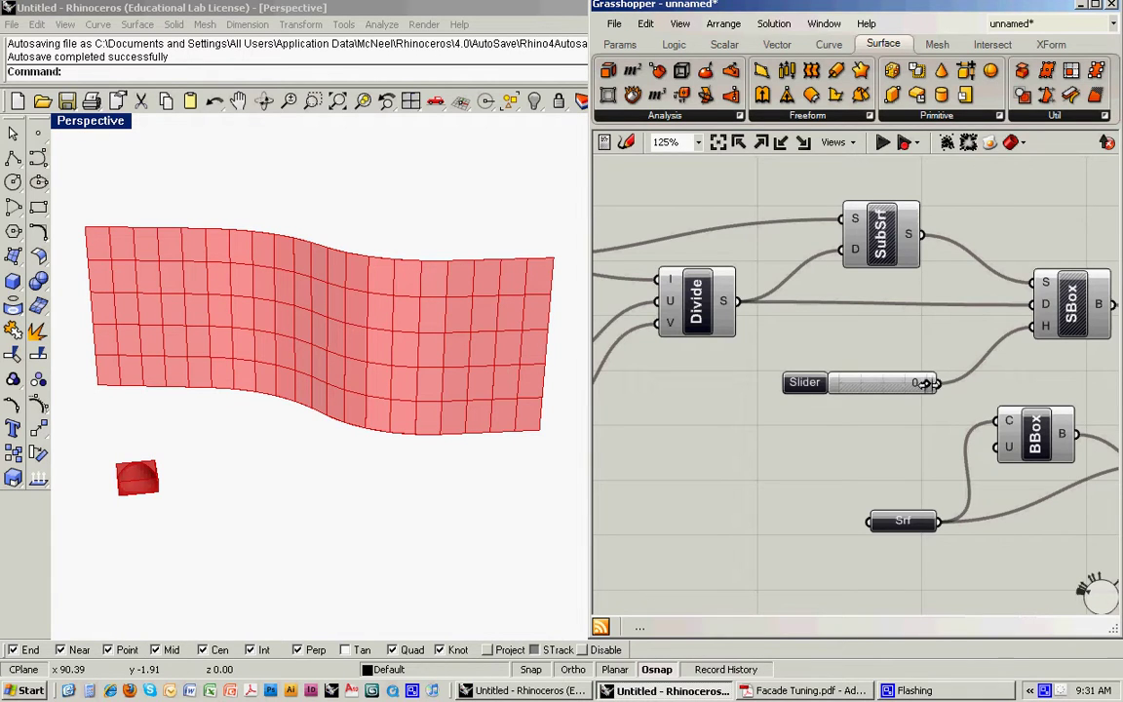
left_click_drag(926, 383, 881, 382)
right_click_drag(301, 304, 334, 366)
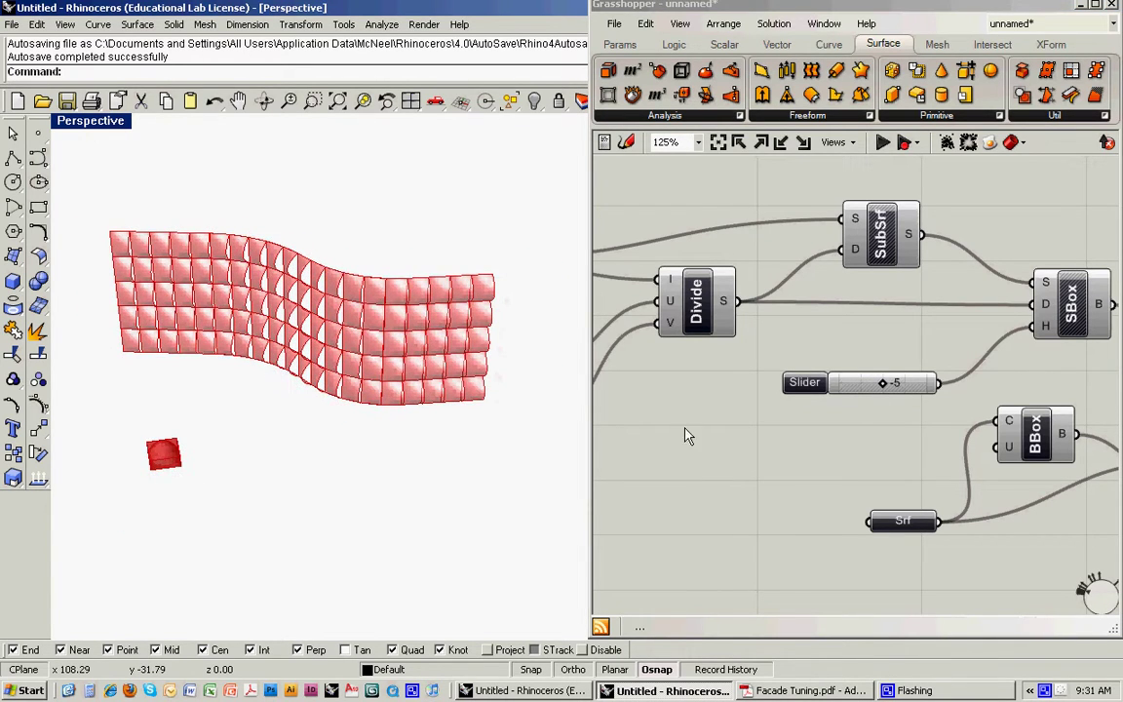
- Select the Srf parameter feeding the Morph component to highlight its source module in the model, and deselect it
right_click_drag(807, 463, 683, 410)
right_click_drag(760, 423, 707, 397)
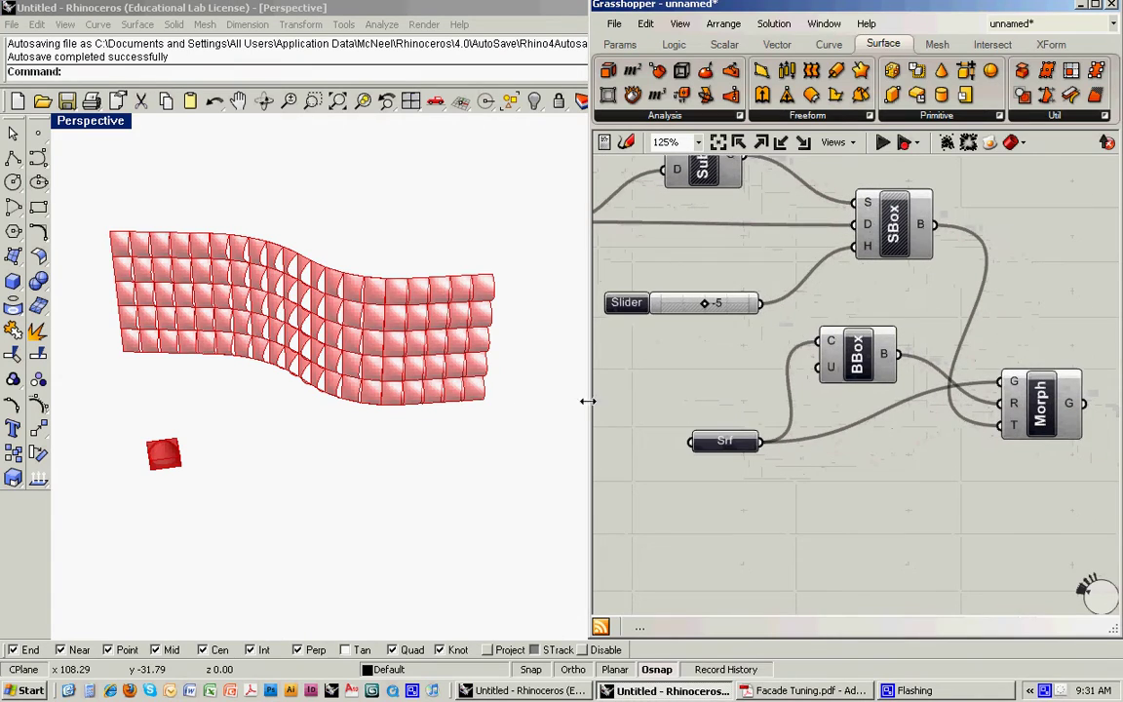
left_click(725, 444)
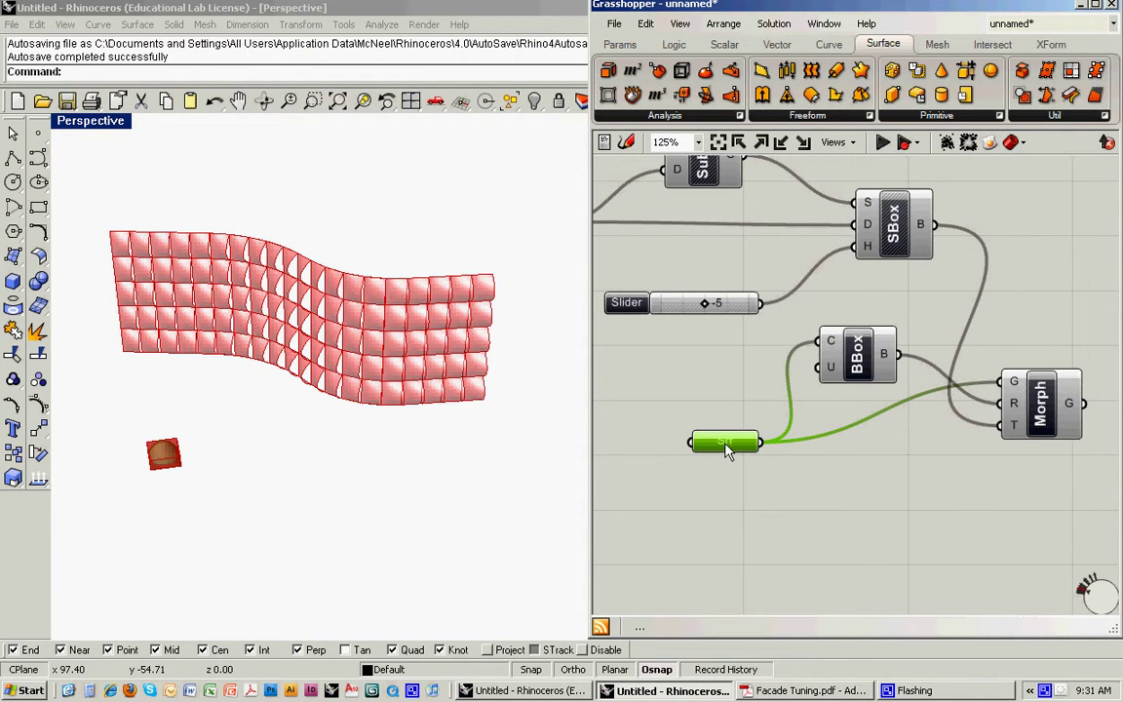
left_click(296, 460)
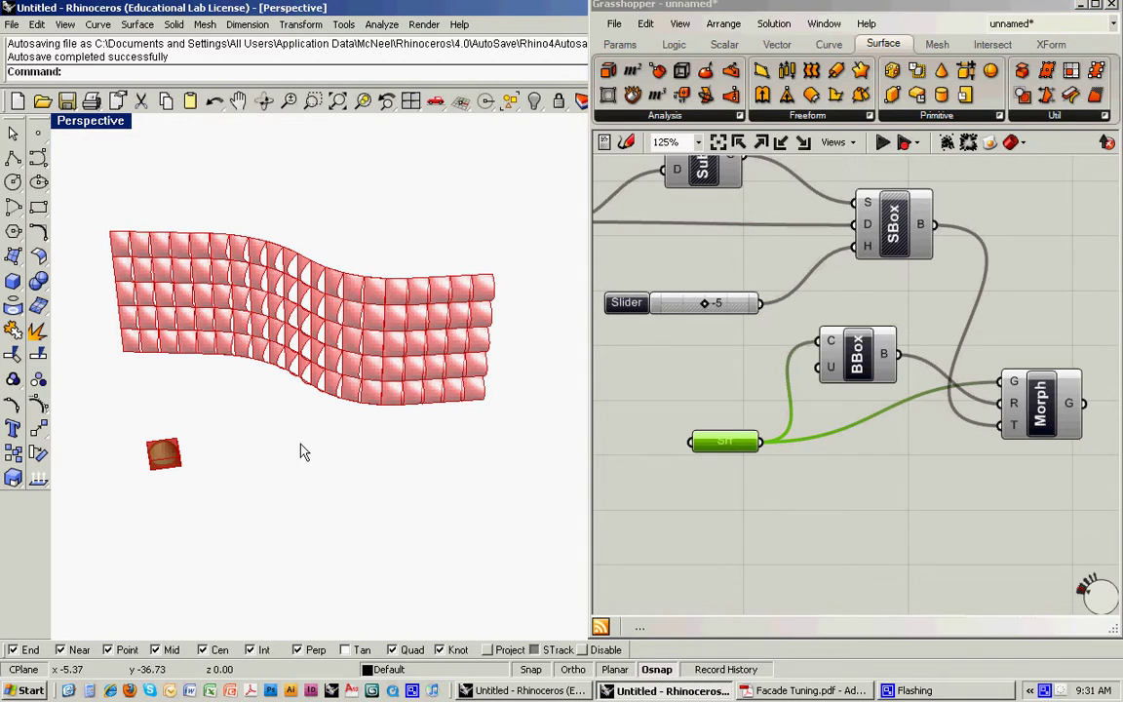
left_click(714, 467)
right_click_drag(218, 378, 200, 386)
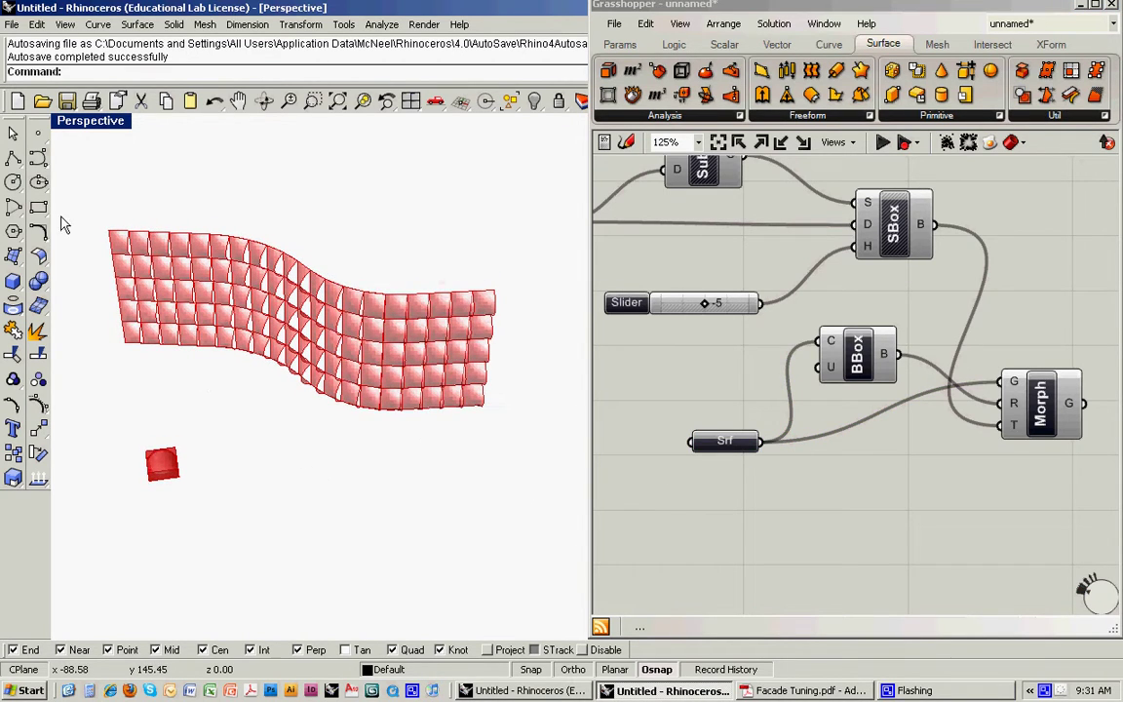
- Switch to the four-view layout and draw a rectangle about 9.6 by 10.8 units below the existing module in the Top view
double_click(79, 124)
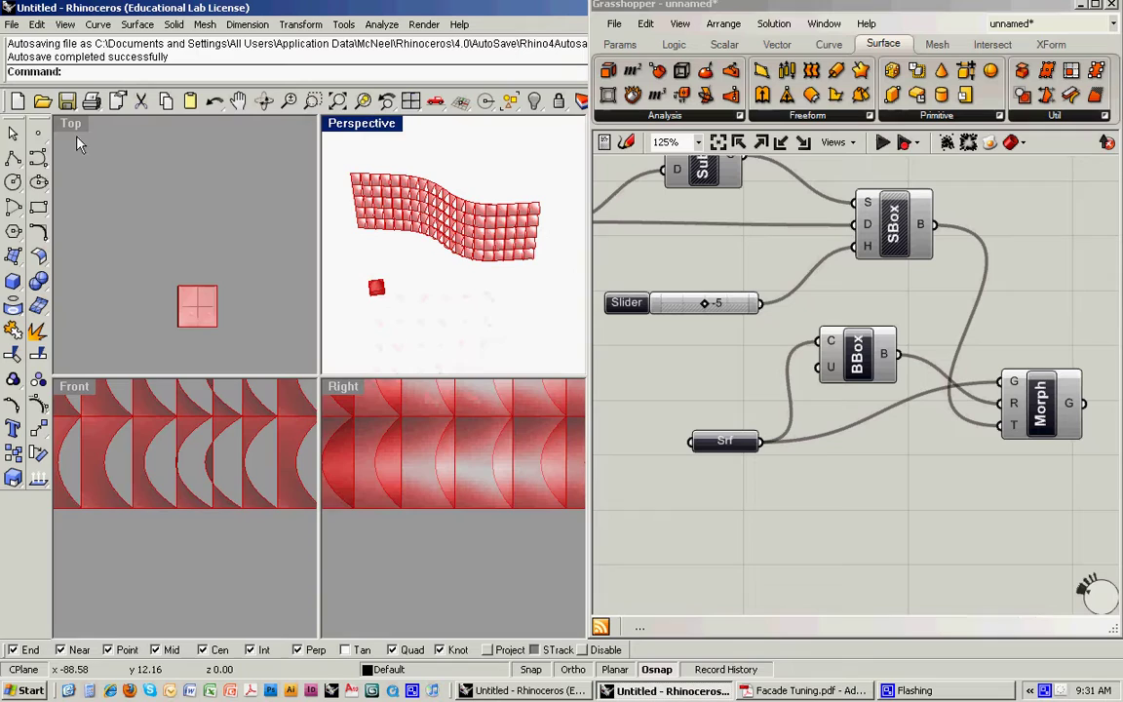
left_click(69, 122)
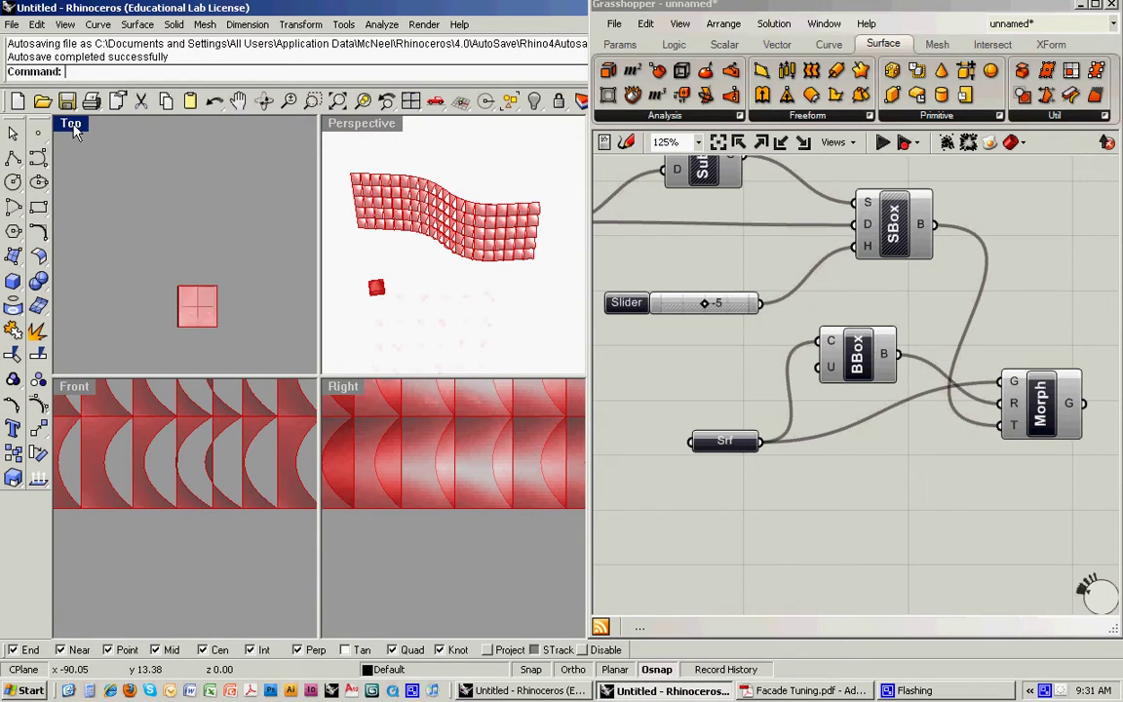
left_click(38, 206)
left_click(157, 296)
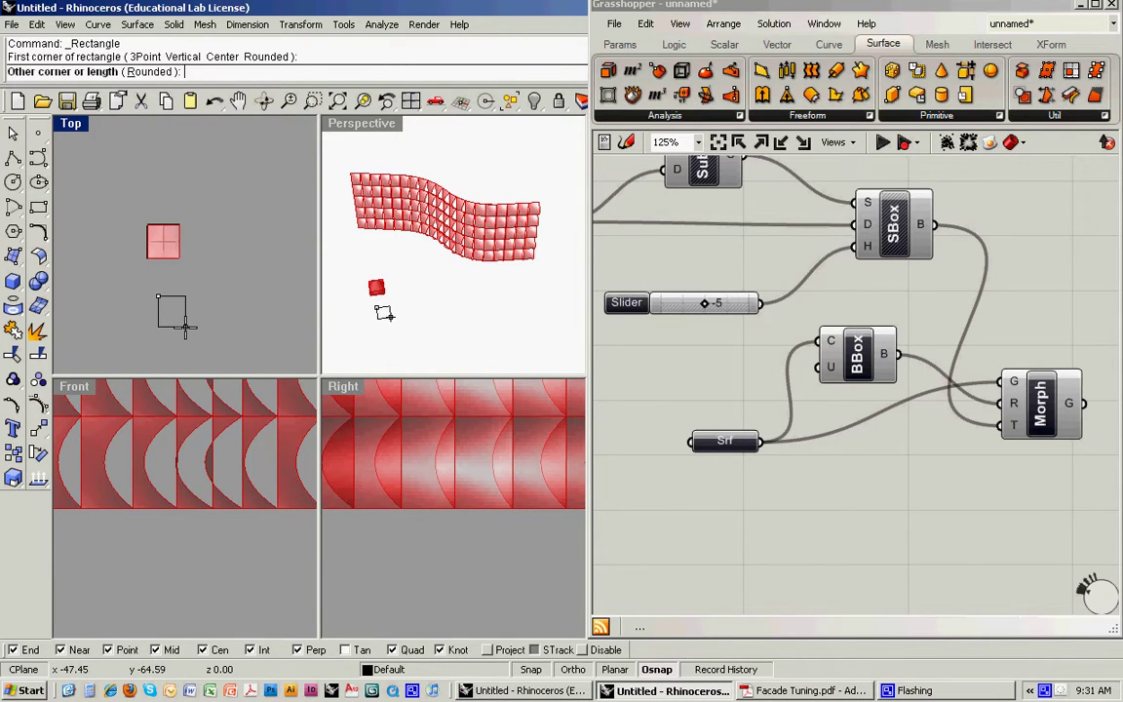
left_click(186, 328)
right_click_drag(199, 315, 223, 283)
scroll(193, 287, "up", 4)
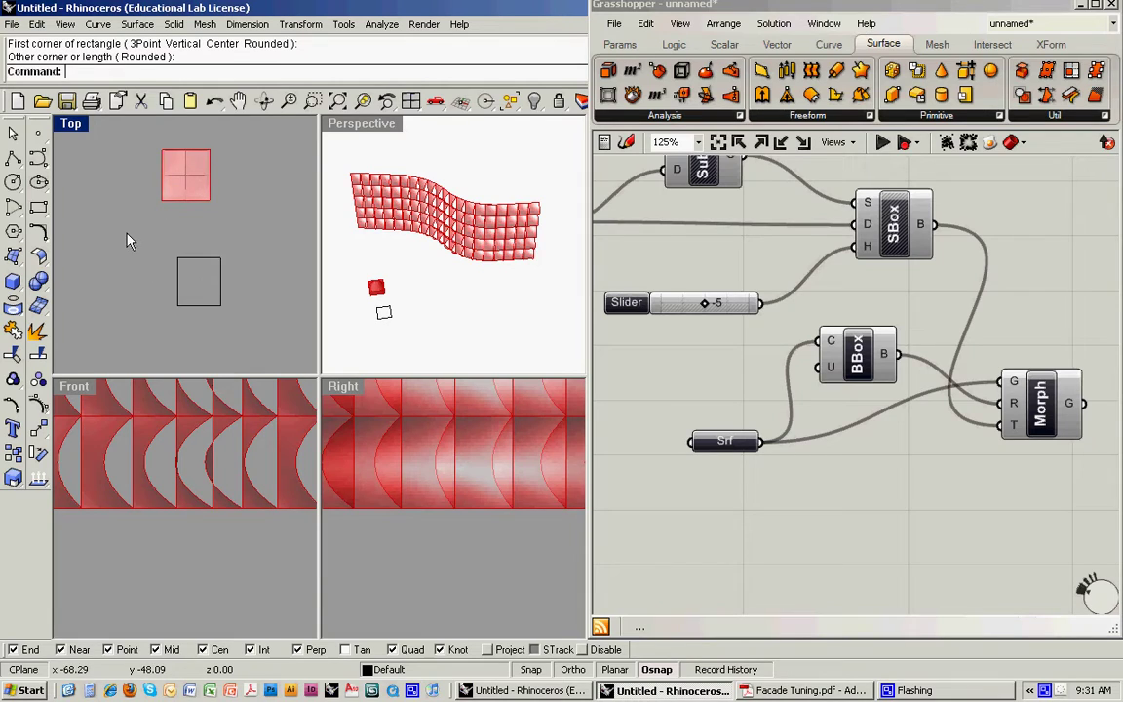
- Draw a closed triangular polyline through the rectangle's upper-right, lower-left and upper-left corners
left_click(13, 158)
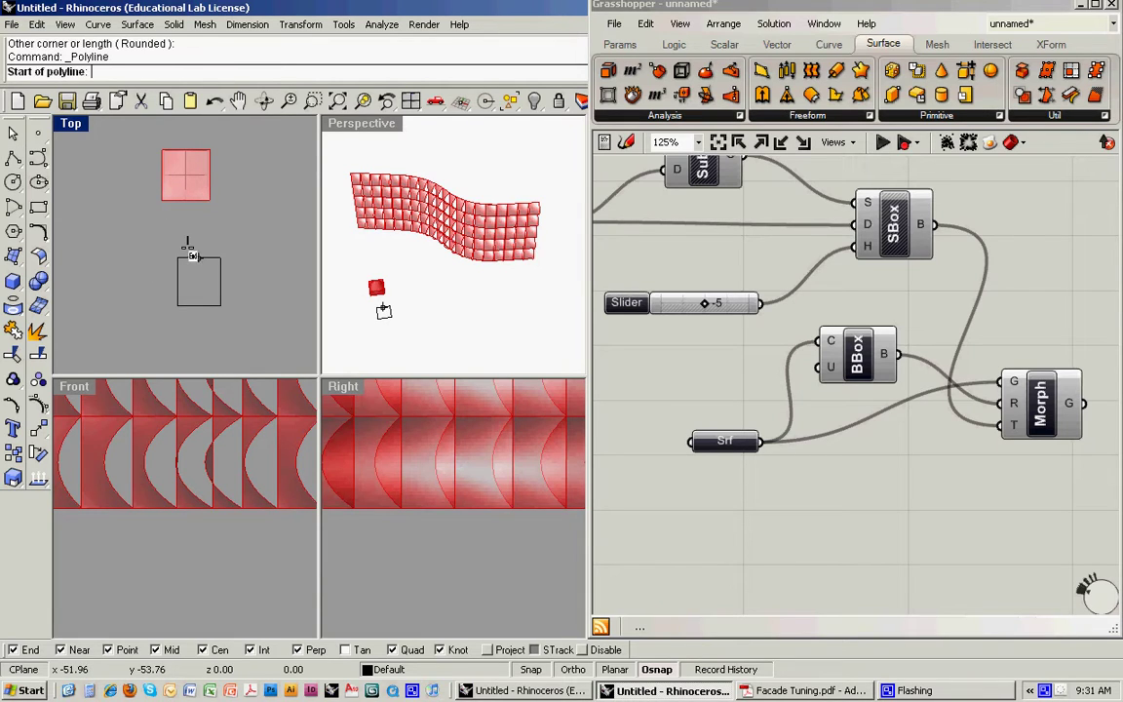
left_click(220, 257)
left_click(177, 305)
left_click(178, 257)
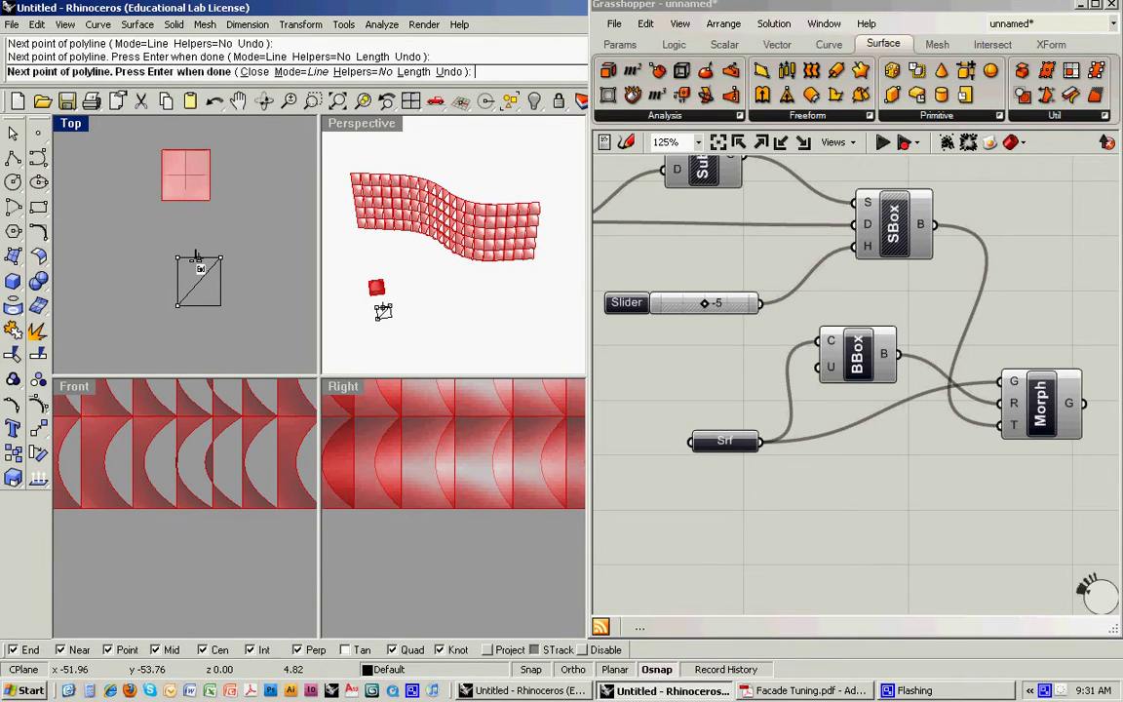
type("c")
key("Return")
- Extrude the triangular polyline upward about 5.8 units in the Perspective view
scroll(385, 328, "up", 3)
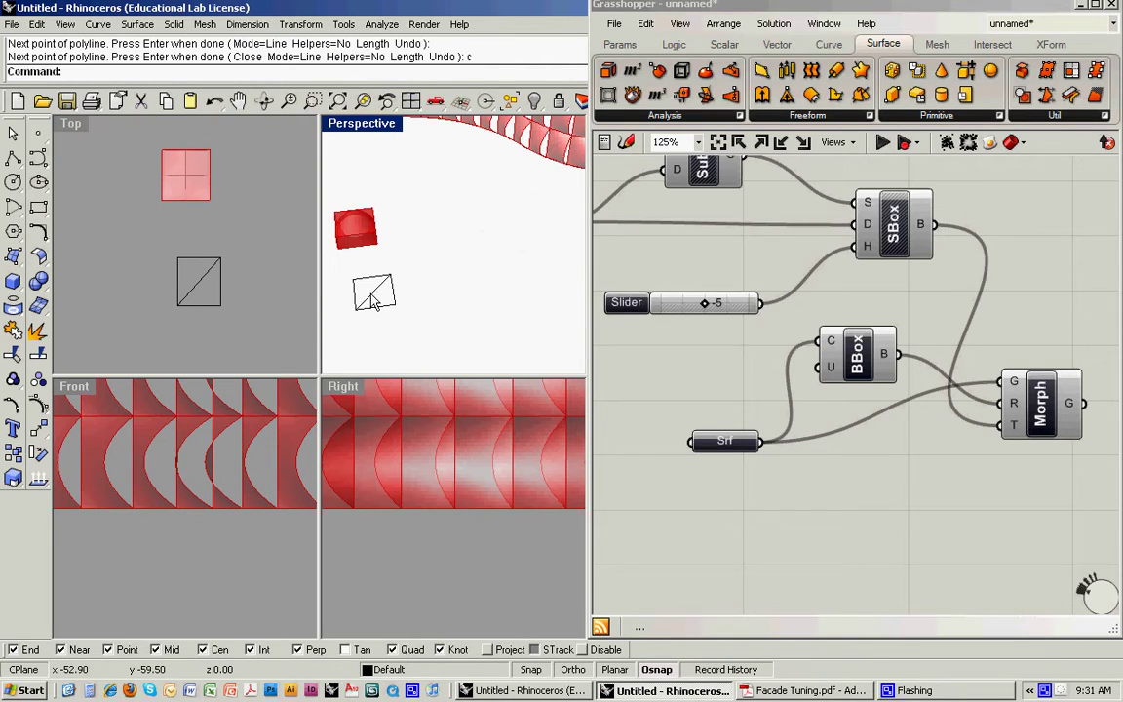
left_click(371, 295)
right_click_drag(395, 304, 482, 304, "shift")
right_click_drag(482, 303, 429, 293)
scroll(439, 275, "up", 2)
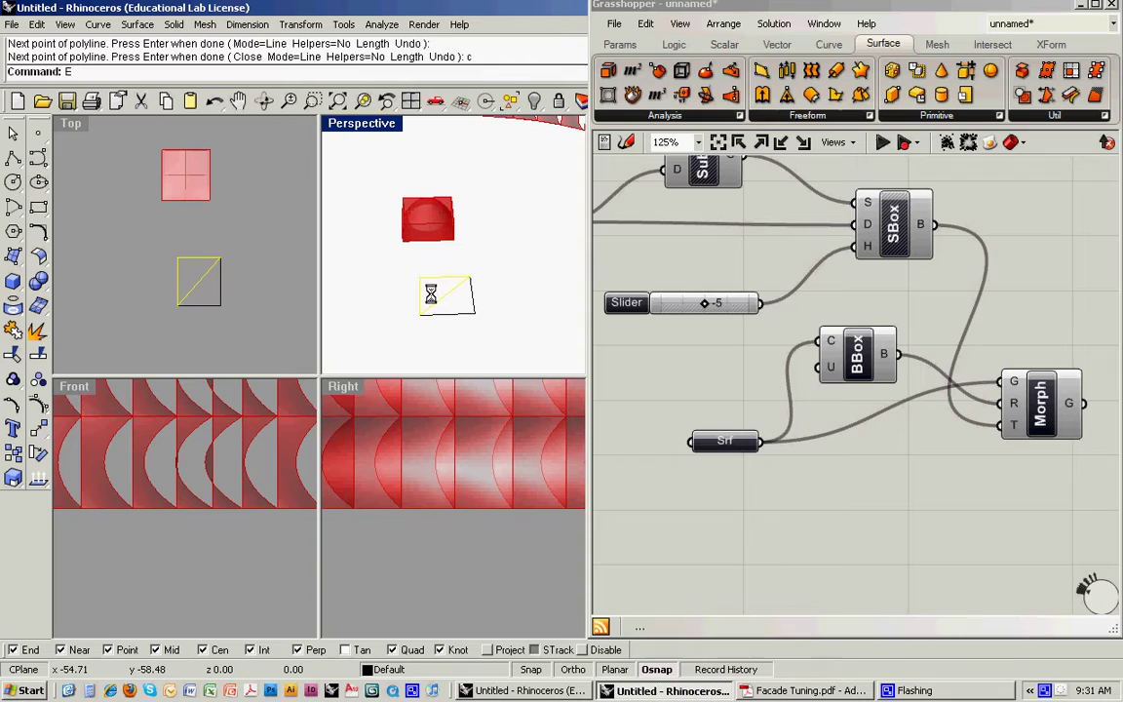
key("Return")
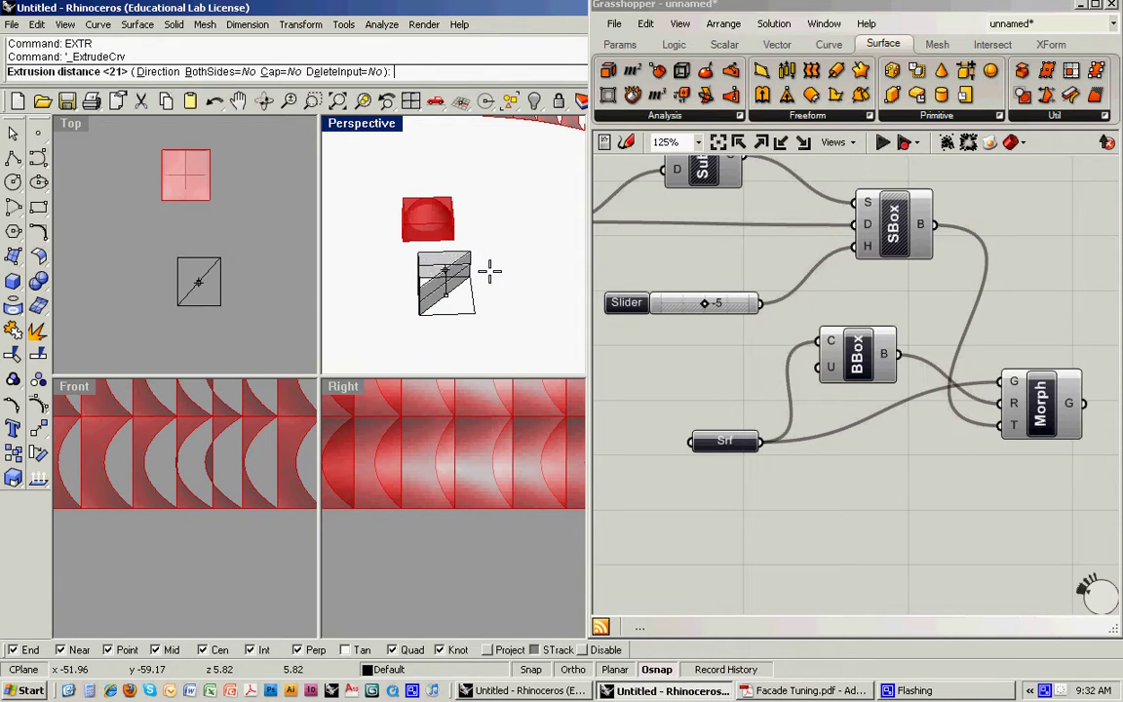
left_click(489, 269)
- Explode the extruded triangle and delete its two outer walls, keeping only the diagonal one
right_click_drag(395, 294, 465, 300, "shift")
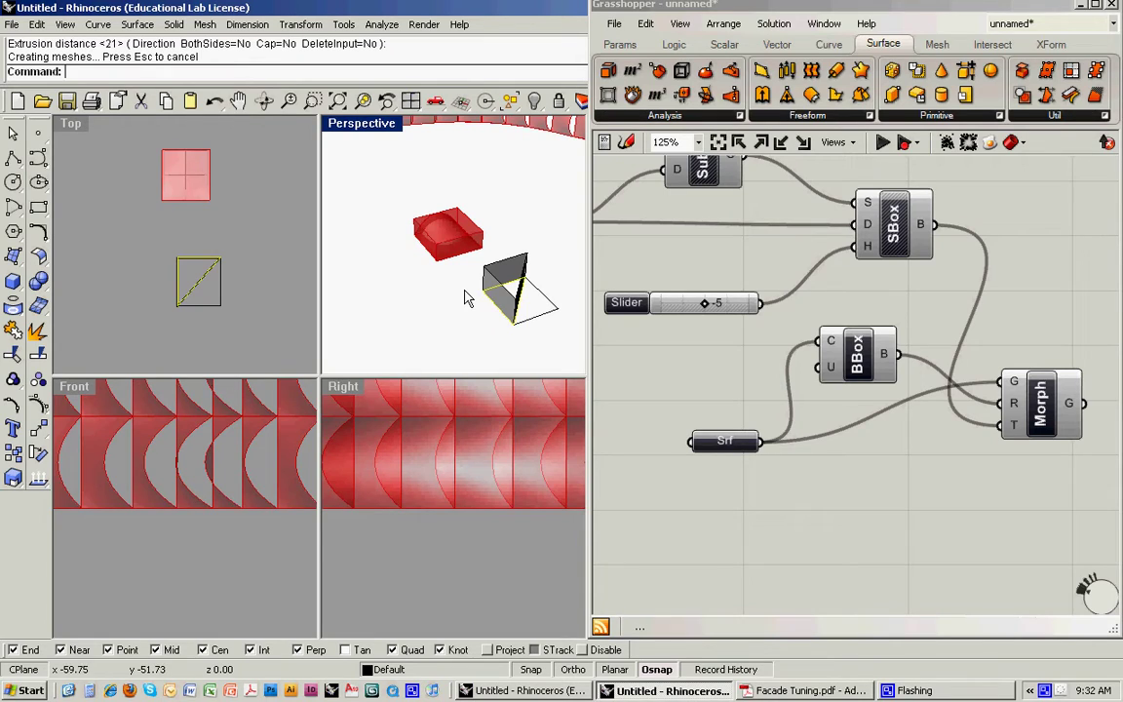
left_click(503, 299)
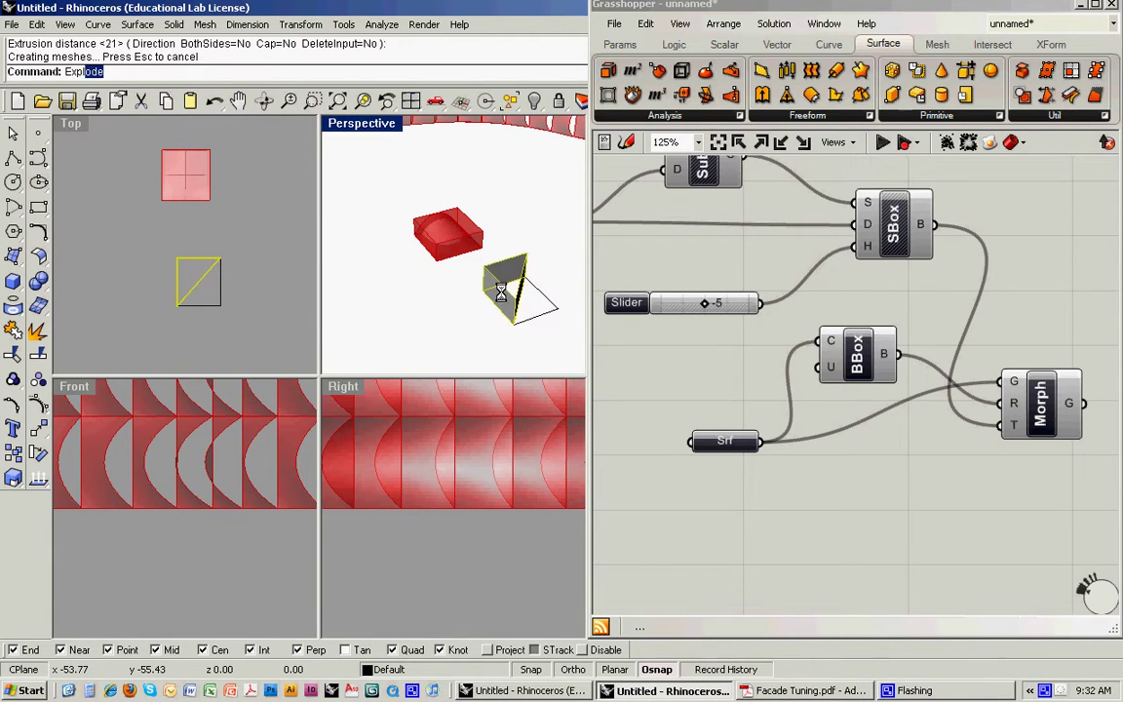
left_click(511, 300)
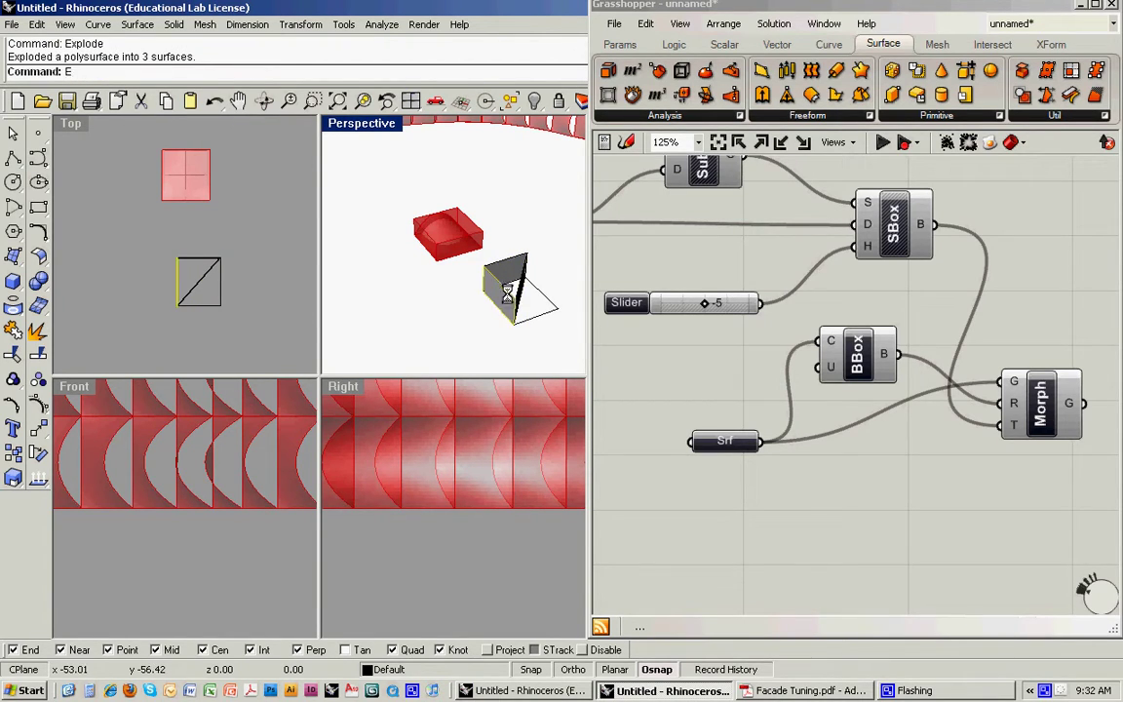
key("Delete")
mouse_move(506, 293)
right_mouse_down()
mouse_move(488, 287)
mouse_move(497, 284)
right_mouse_up()
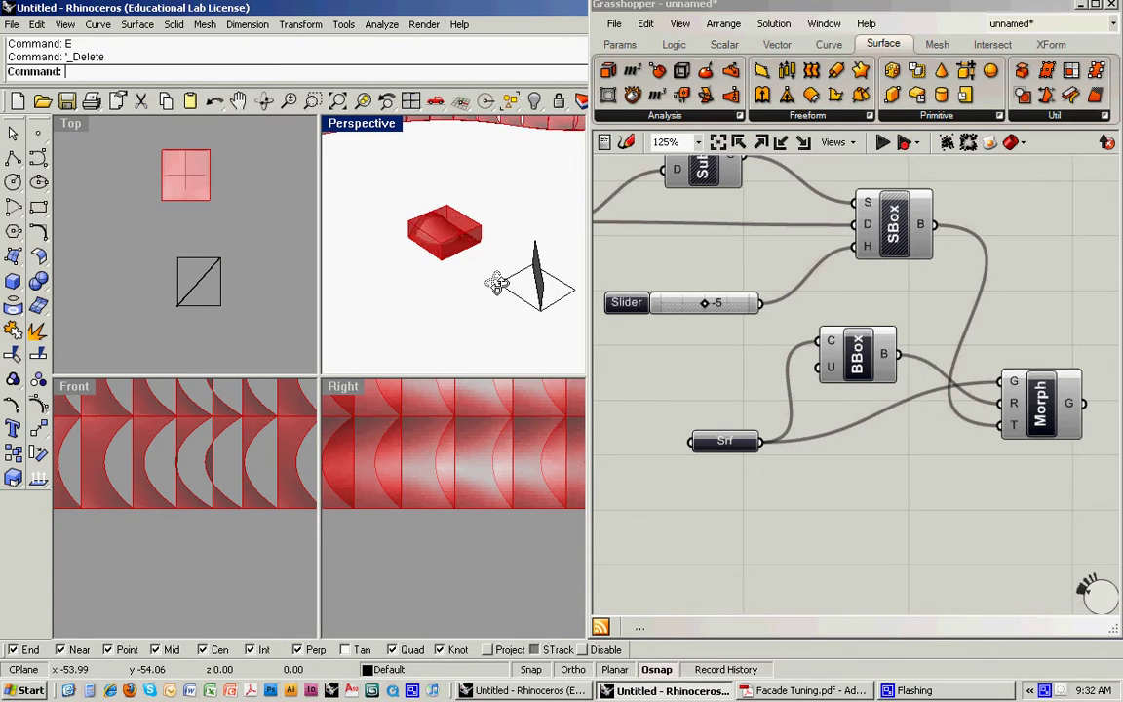
- Draw a closed triangular polyline from the diagonal wall's top corners to the rectangle's upper-left corner and fill it with a planar surface
left_click(13, 157)
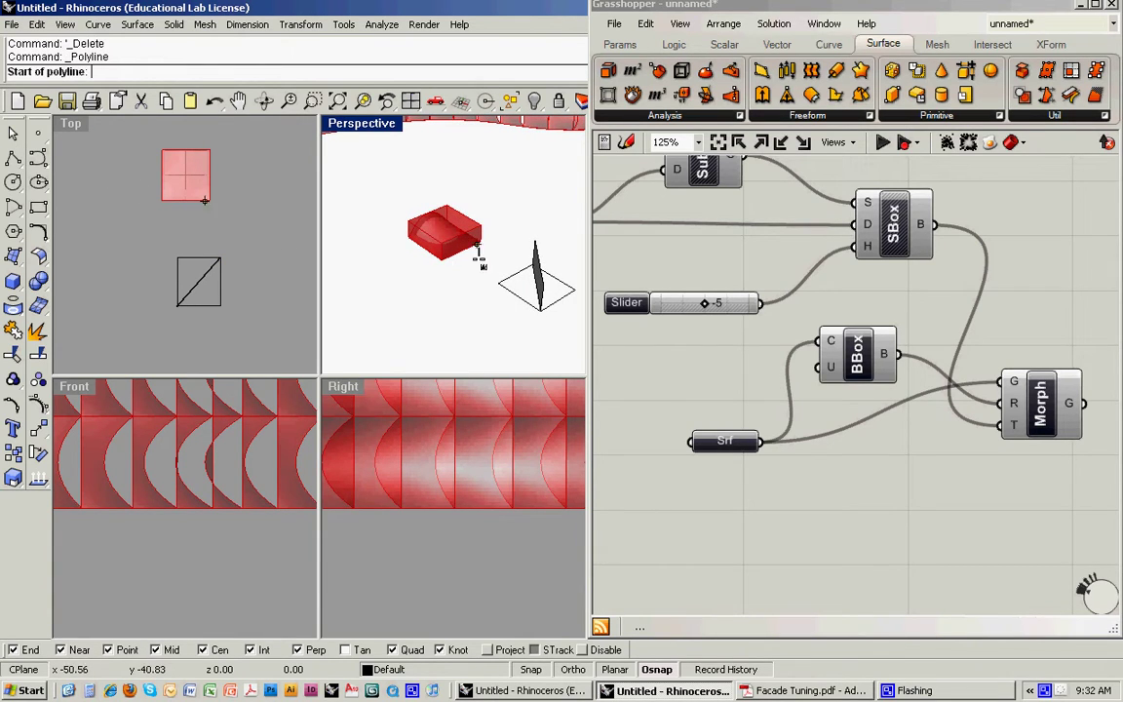
left_click(535, 242)
left_click(500, 283)
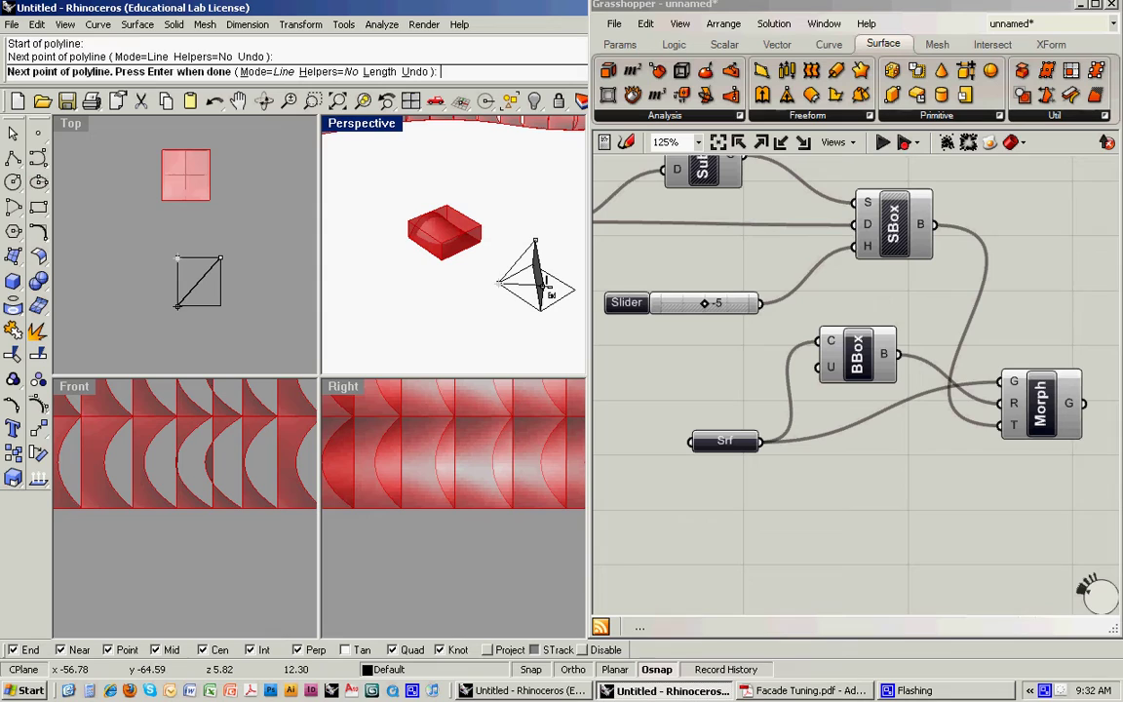
left_click(575, 289)
type("c")
key("Return")
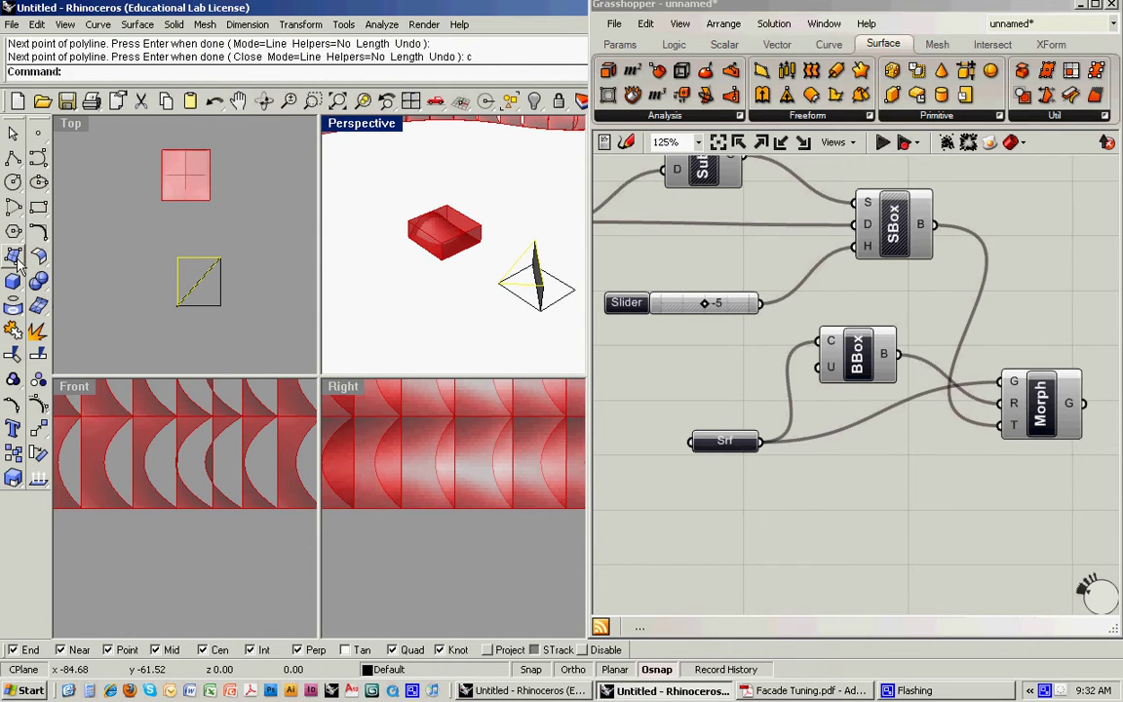
left_click(15, 259)
left_click(78, 265)
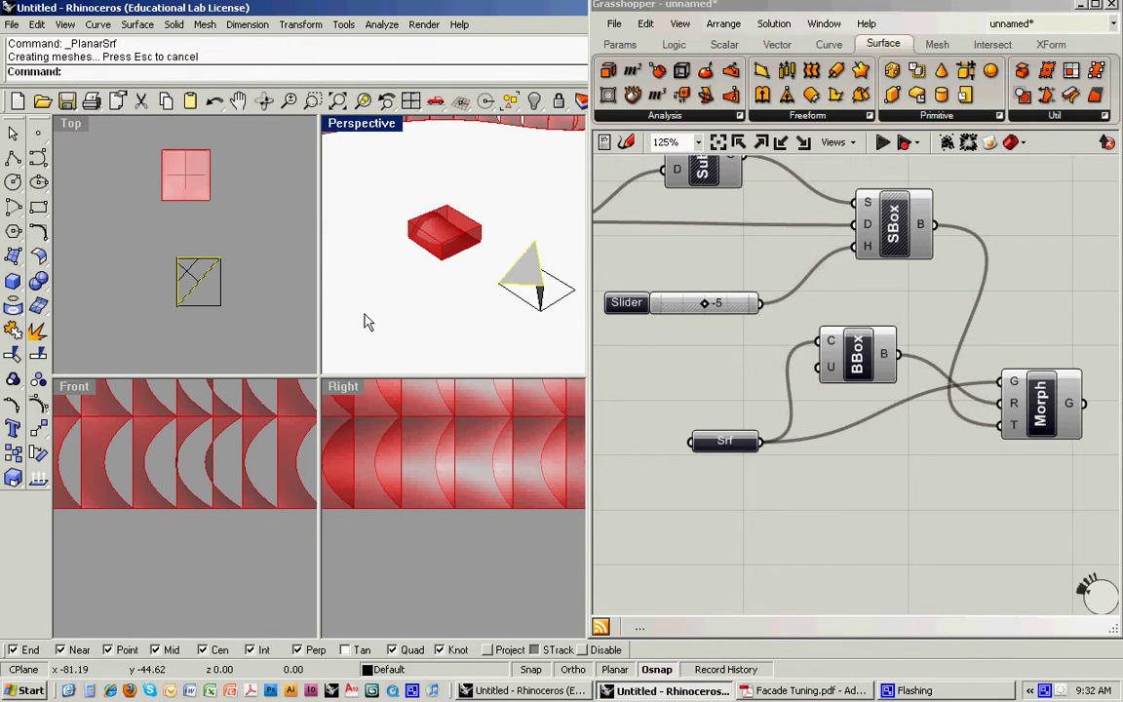
- Delete the leftover triangle outline and join the diagonal wall with the sloped planar surface
key("Delete")
right_click_drag(464, 332, 429, 286)
left_click(392, 280)
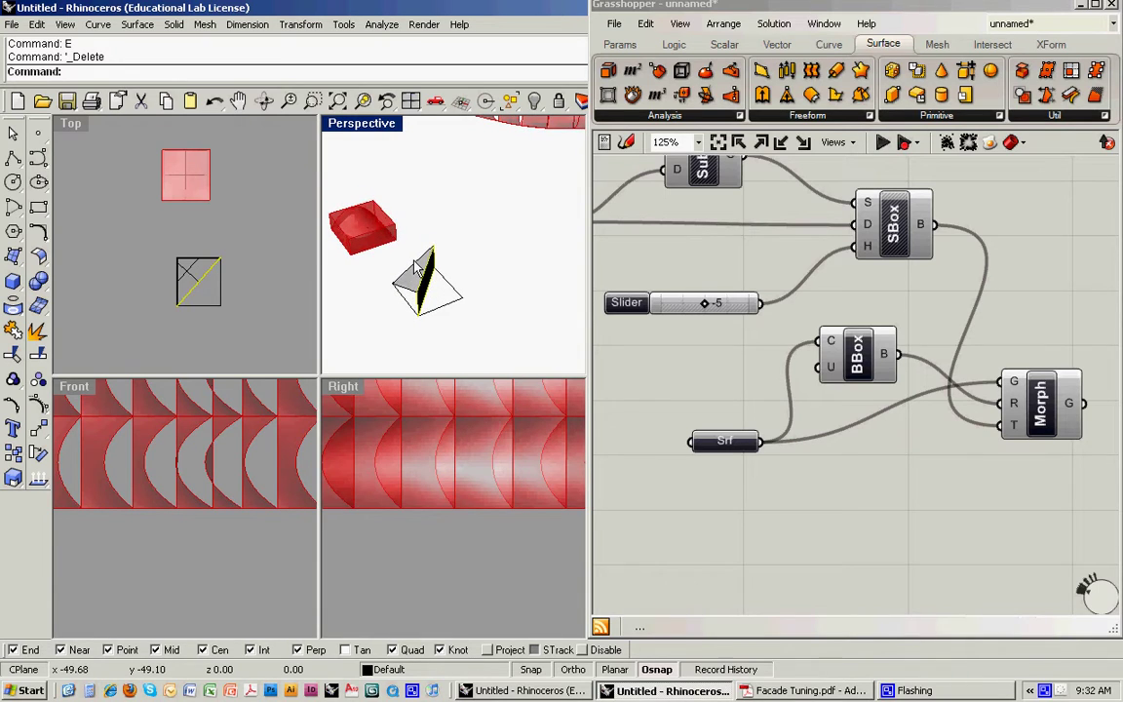
left_click(416, 268, "shift")
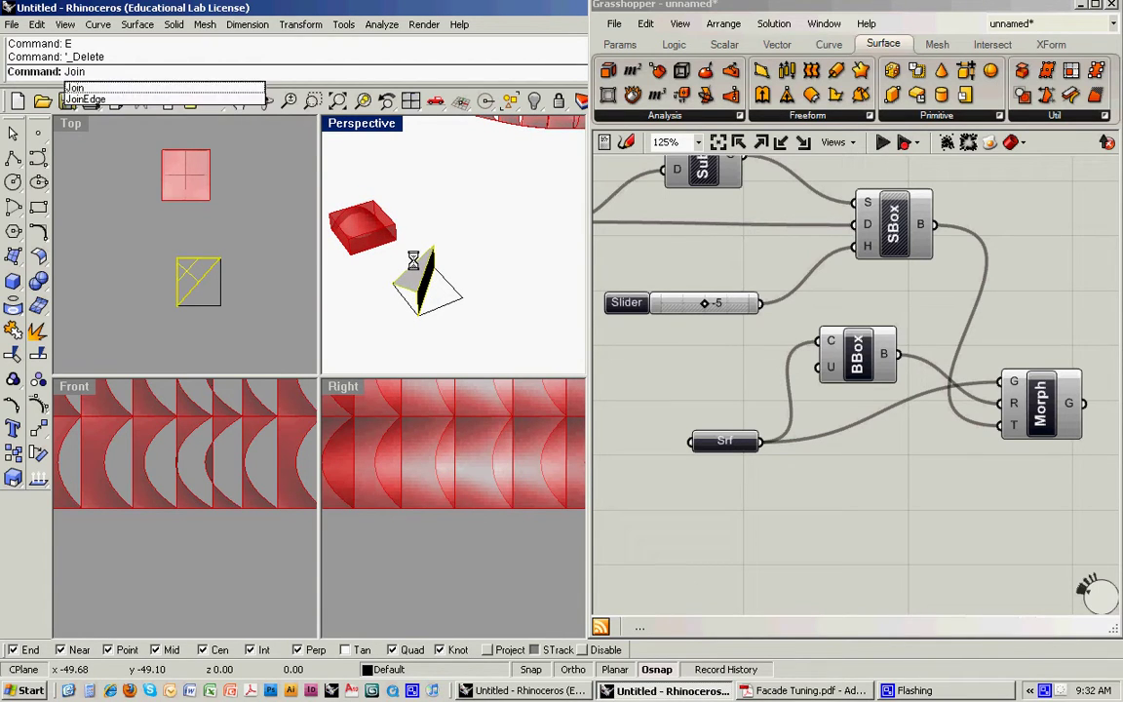
key("Return")
left_click(481, 259)
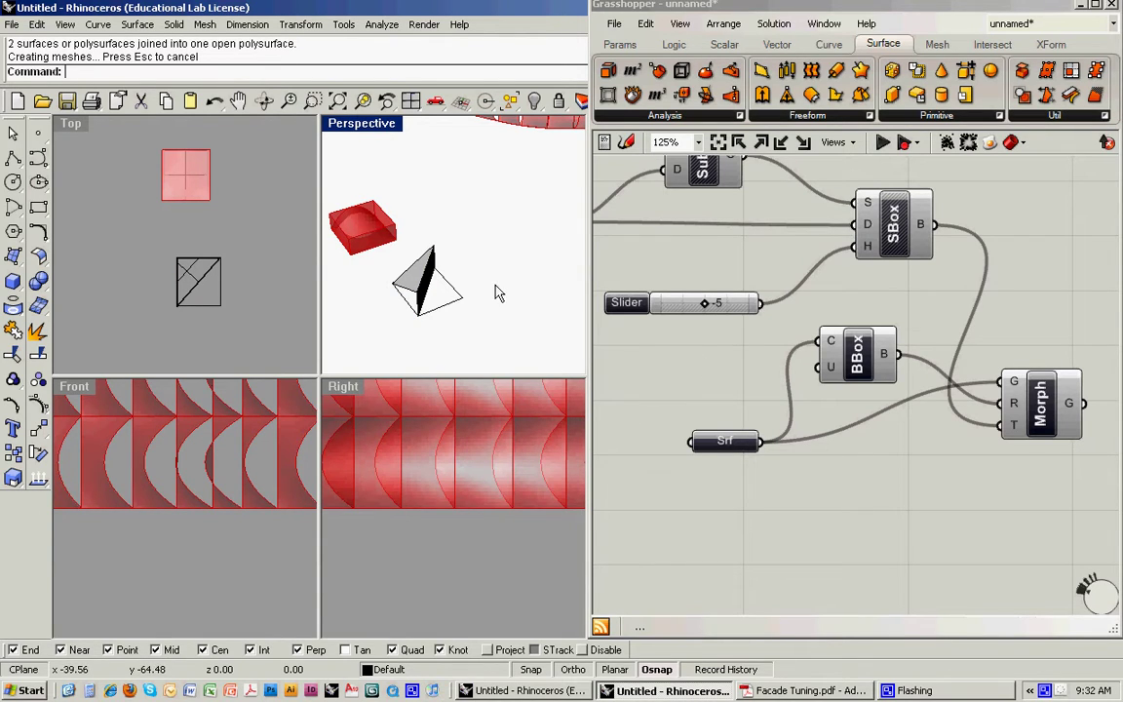
- Add a Geometry parameter to the Grasshopper canvas below the Srf parameter
scroll(493, 295, "down", 2)
scroll(817, 474, "down", 3)
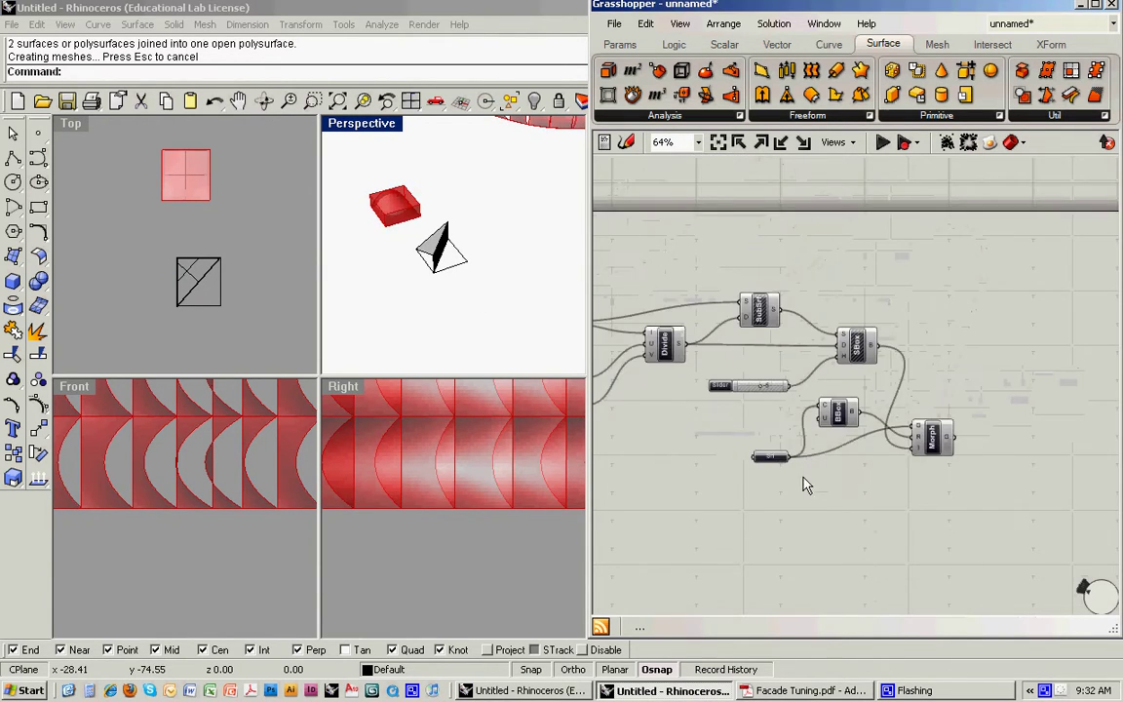
right_click_drag(806, 485, 852, 468)
left_click(620, 45)
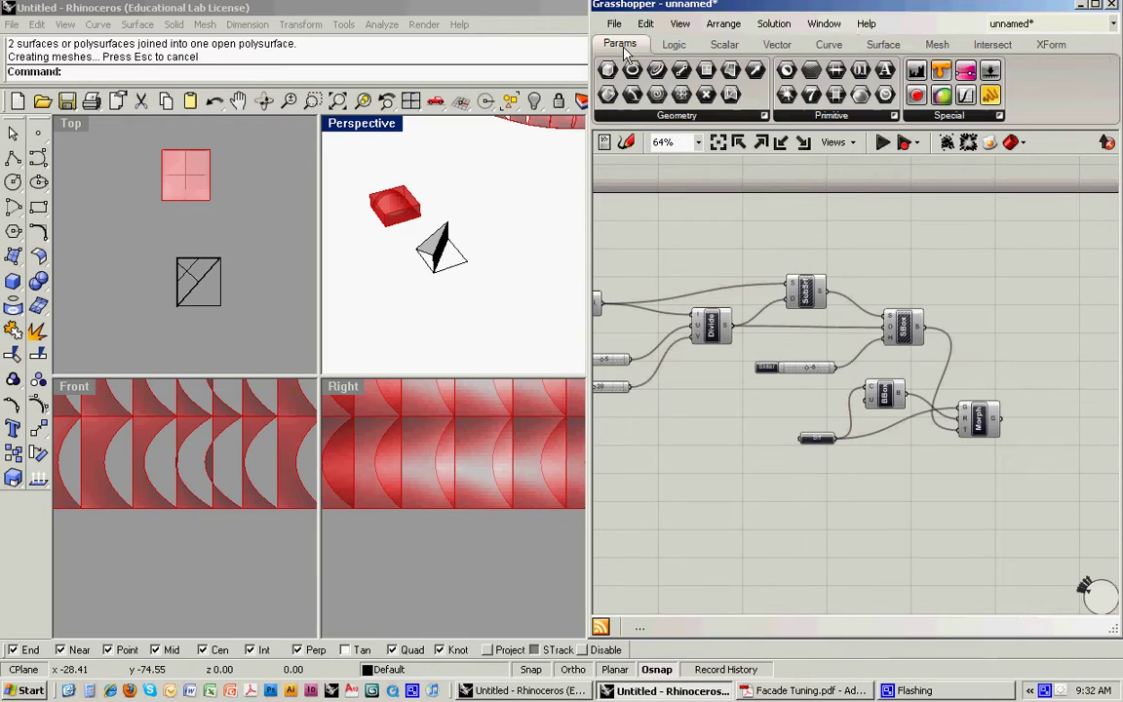
left_click(670, 117)
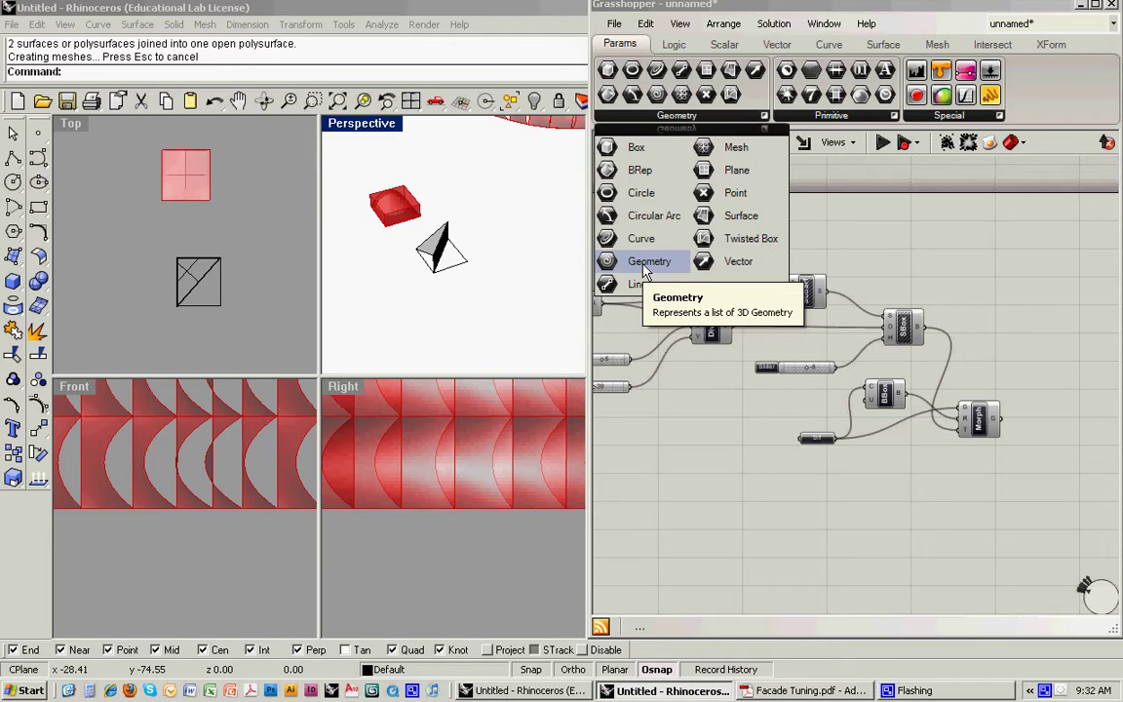
left_click_drag(644, 269, 819, 503)
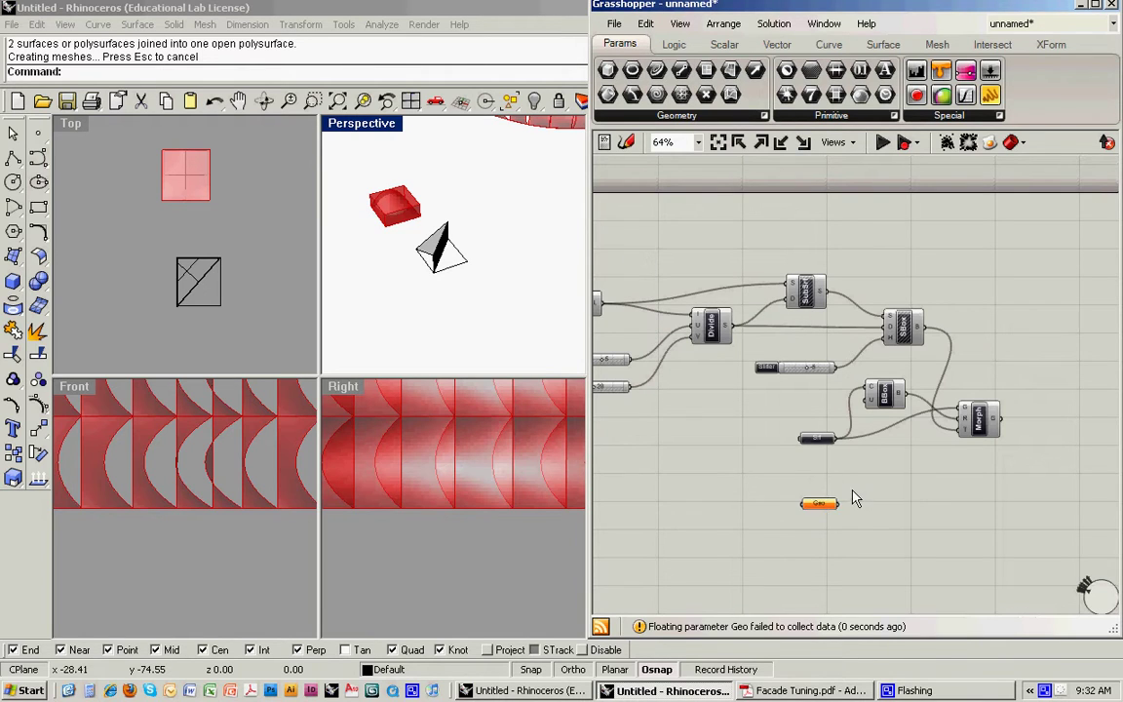
- Set the joined triangular module as the single referenced geometry of the Geo parameter
scroll(827, 508, "up", 3)
left_click(819, 504)
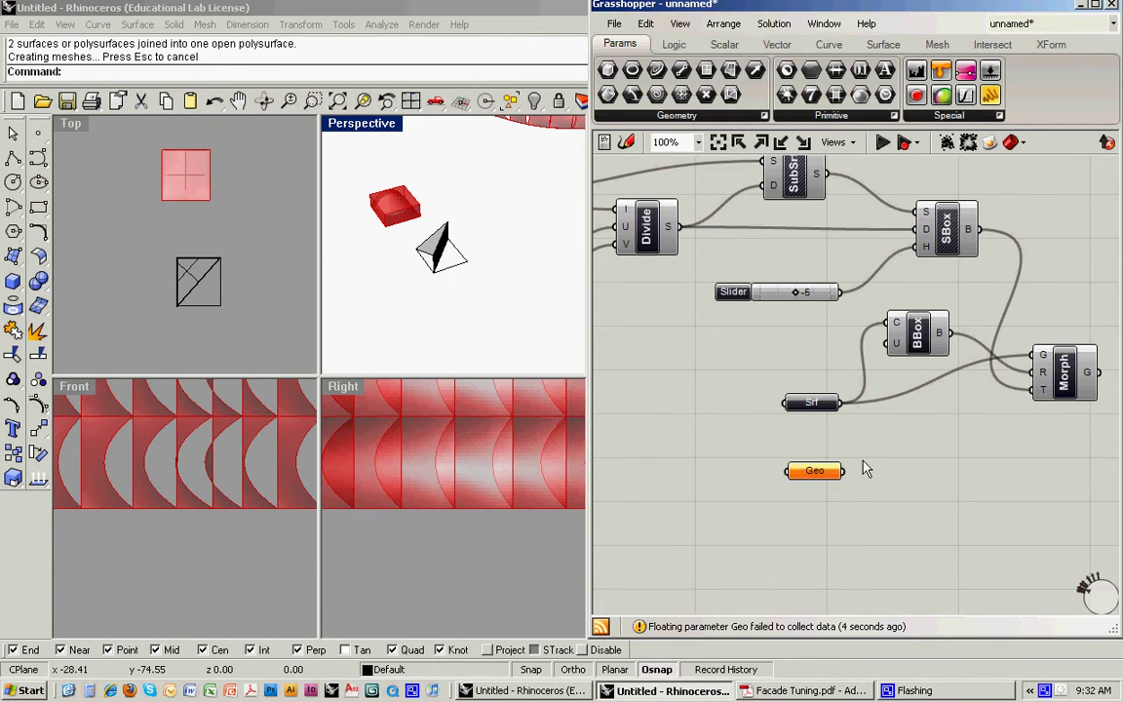
right_click(815, 475)
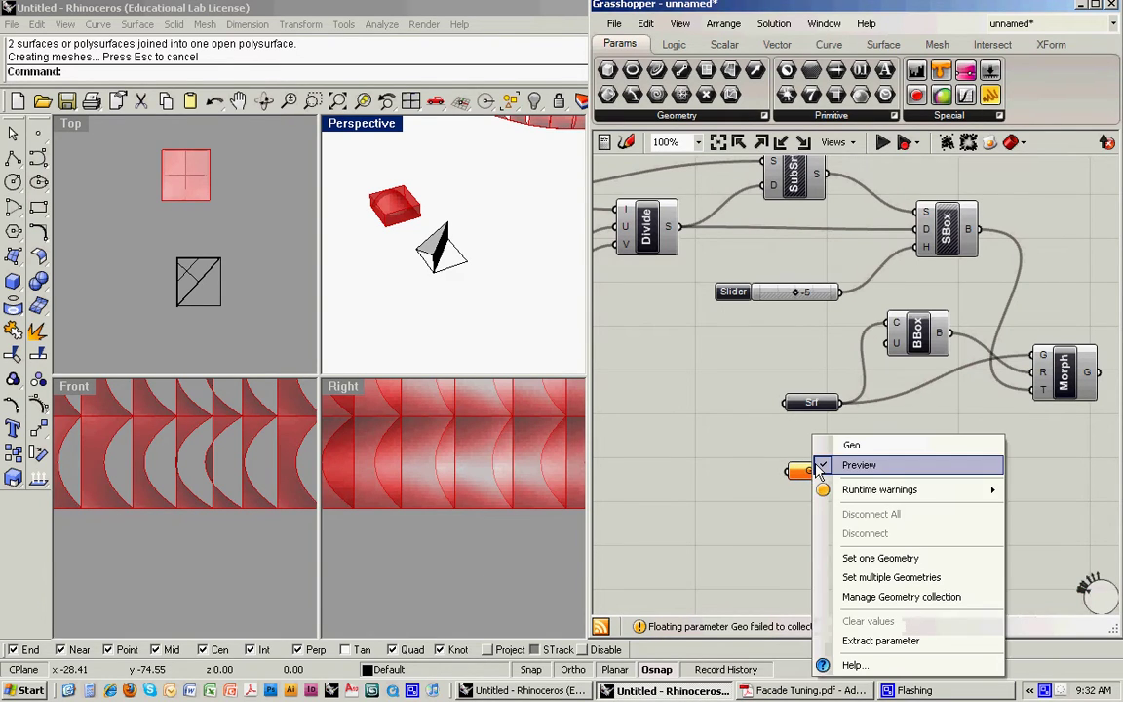
left_click(865, 555)
left_click(441, 250)
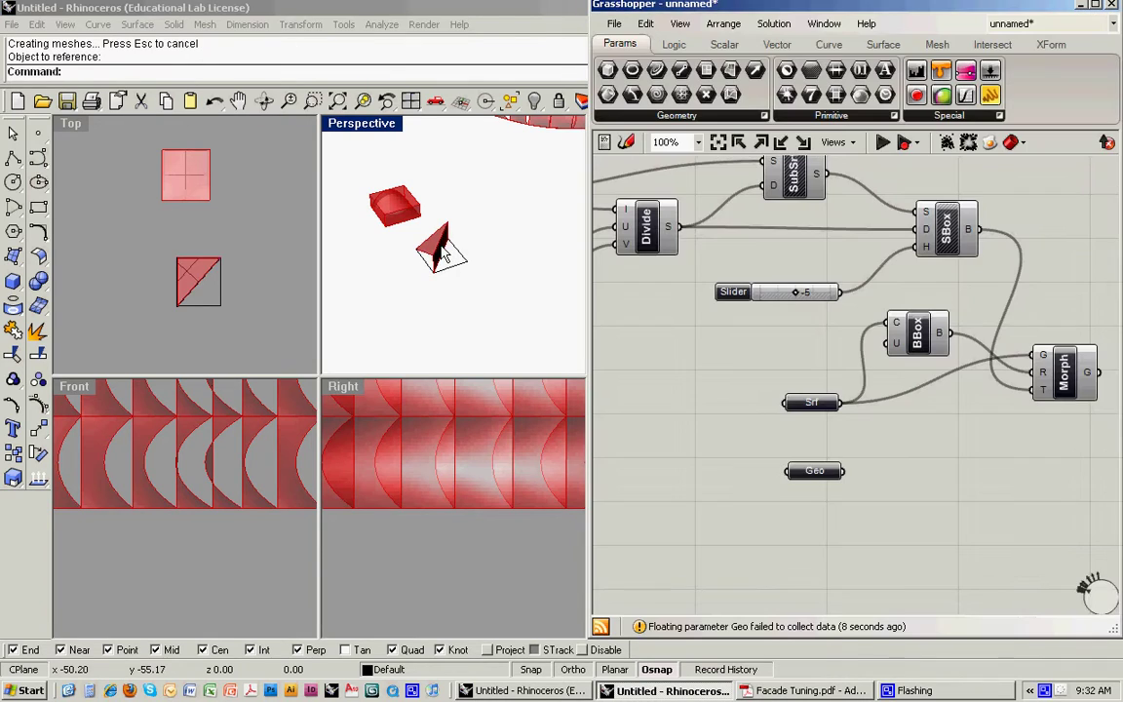
- Connect Geo to the BBox content input and the Morph geometry input, replacing the Srf connections
right_click_drag(909, 482, 767, 500)
right_click_drag(489, 256, 456, 327, "shift")
scroll(491, 338, "down", 2)
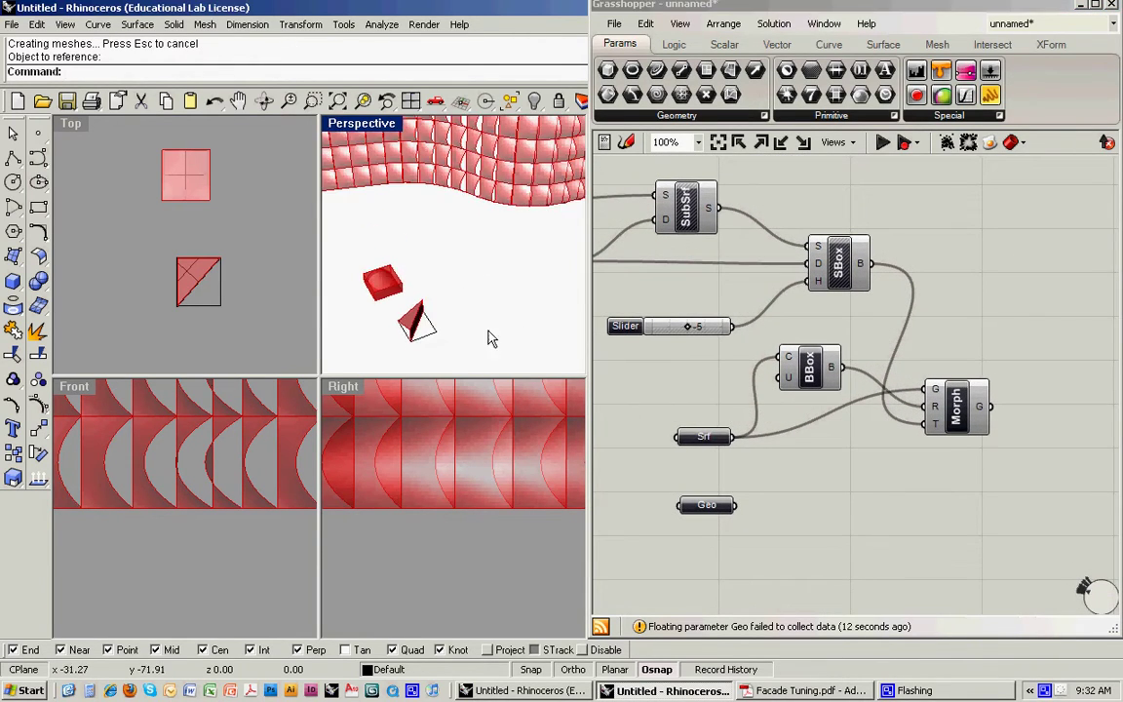
left_click(702, 437)
left_click(700, 412)
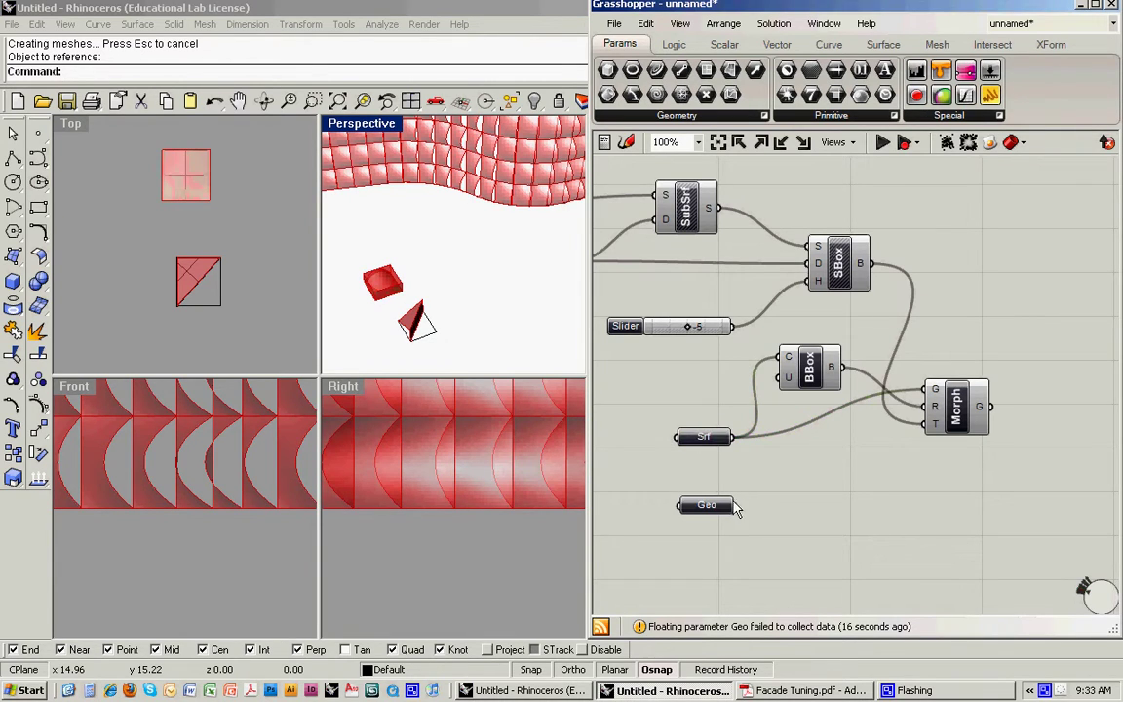
left_click_drag(735, 505, 781, 356)
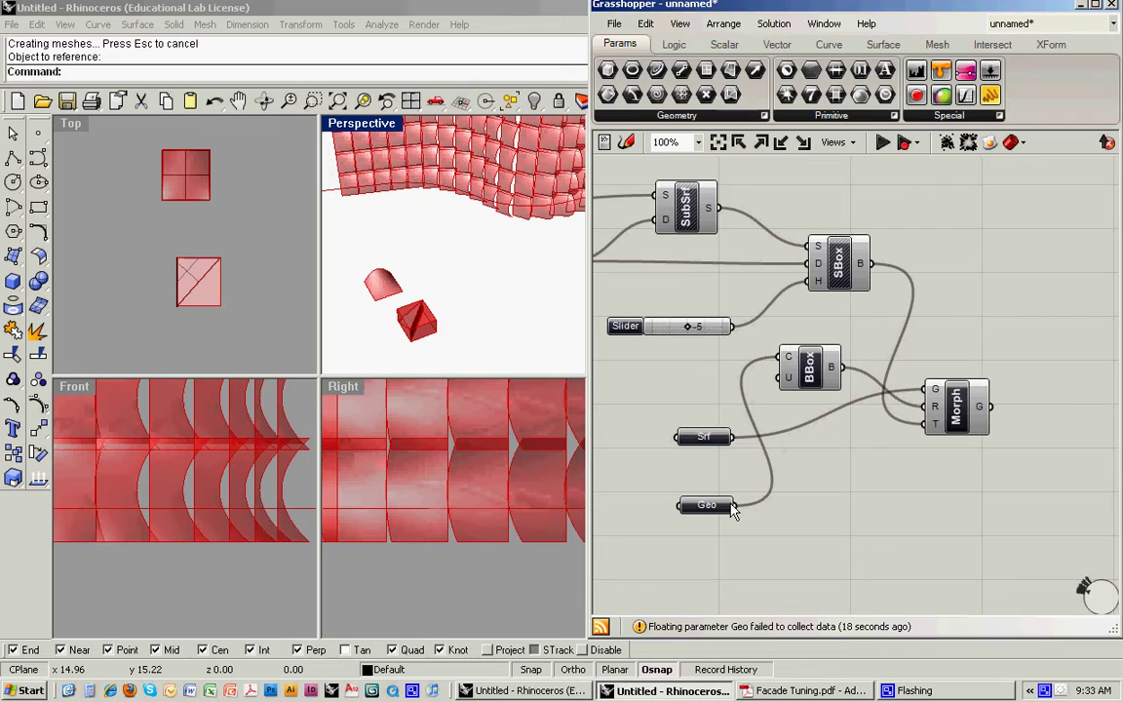
left_click_drag(735, 507, 925, 388)
right_click_drag(517, 242, 465, 209, "shift")
right_click_drag(390, 215, 404, 245)
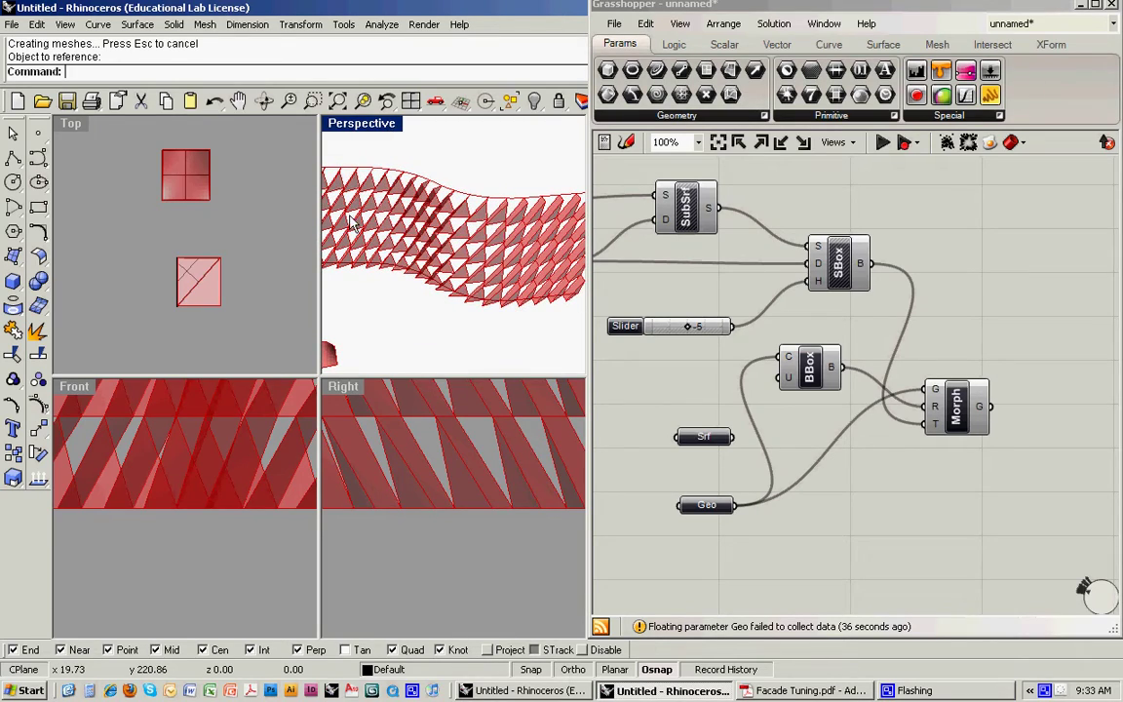
- Maximize the Perspective view and frame the whole facade of triangular modules with both source modules
double_click(361, 123)
scroll(313, 314, "down", 2)
right_click_drag(312, 316, 602, 390, "shift")
mouse_move(689, 327)
left_mouse_down()
mouse_move(655, 325)
mouse_move(731, 312)
mouse_move(688, 309)
left_mouse_up()
scroll(720, 310, "down", 1)
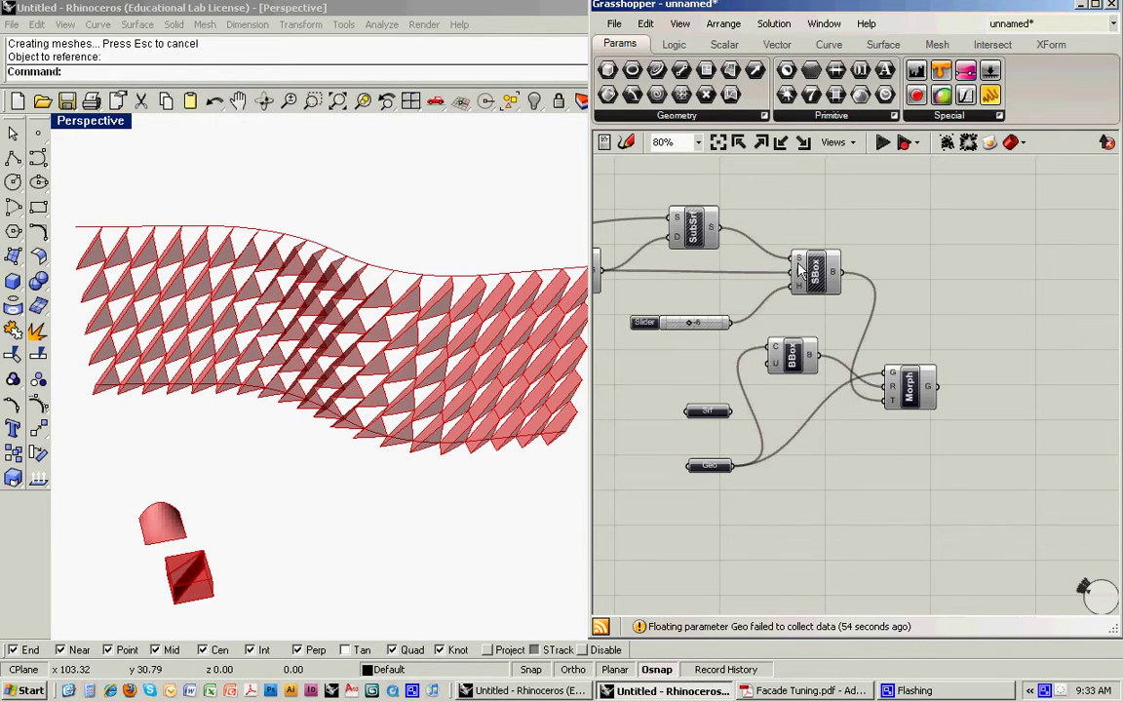
- Turn on the SubSrf preview to inspect the base surface behind the triangular modules, and turn it off again
right_click(822, 277)
left_click(769, 226)
right_click(698, 225)
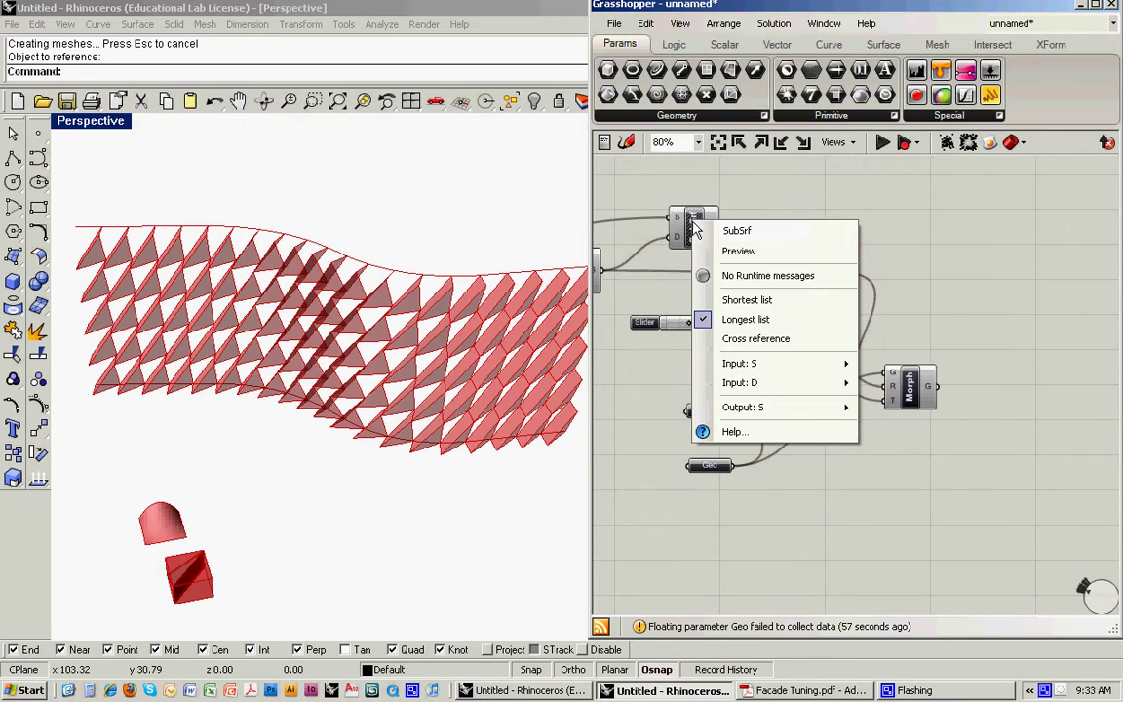
left_click(738, 250)
right_click_drag(366, 312, 389, 305)
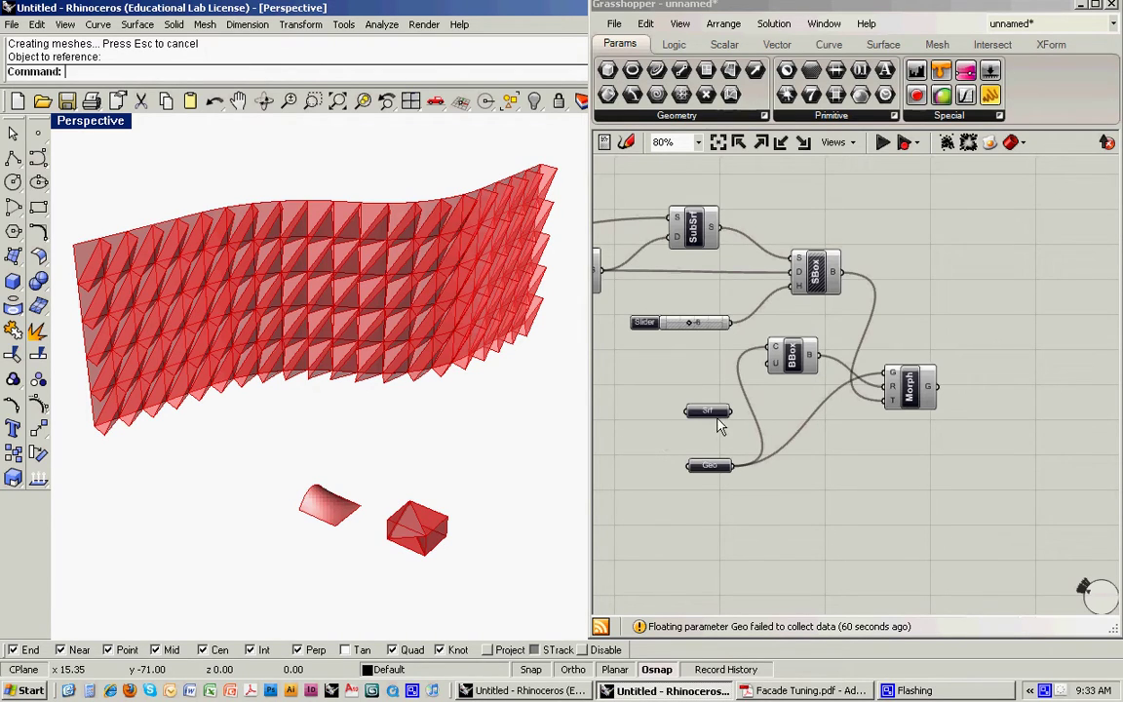
right_click(701, 241)
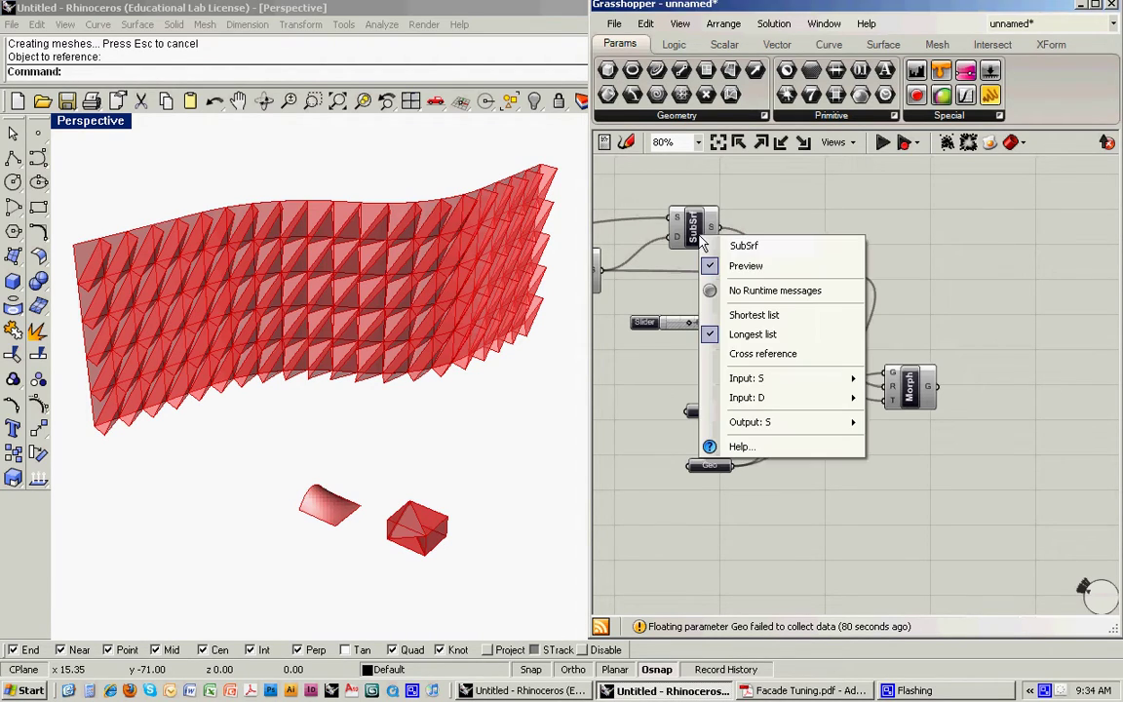
left_click(712, 266)
- Reconnect Srf to the BBox content input and the Morph geometry input, replacing the Geo connections
left_click_drag(731, 411, 768, 348)
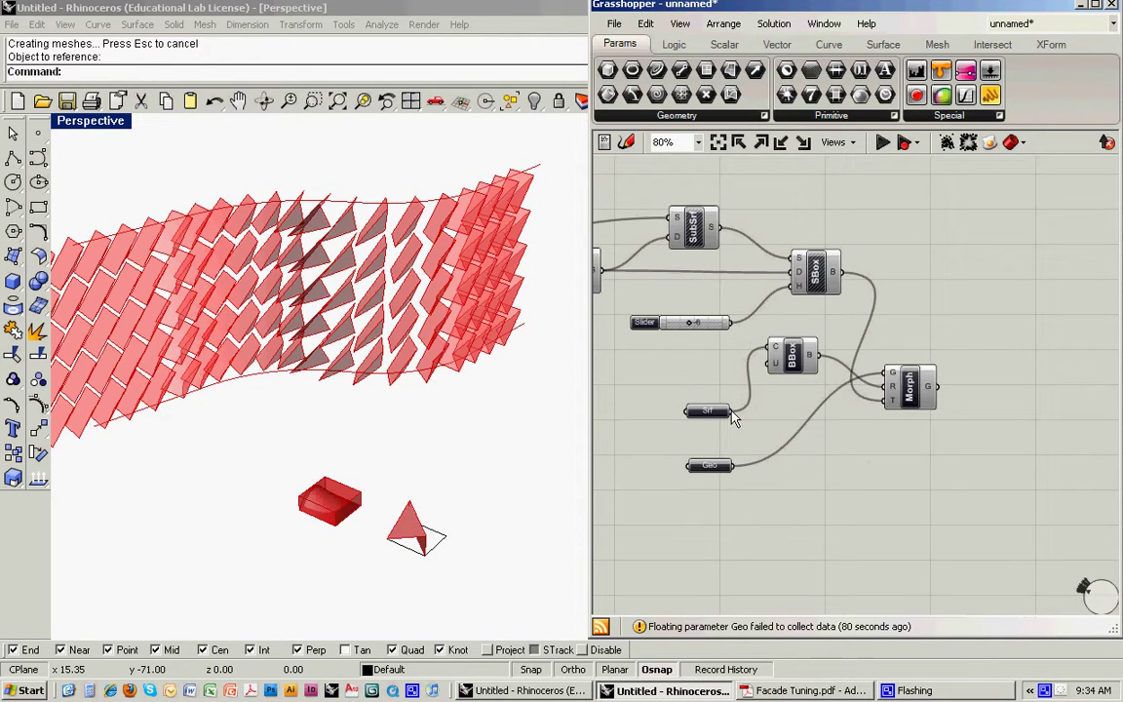
left_click_drag(732, 411, 890, 374)
right_click_drag(551, 380, 339, 378)
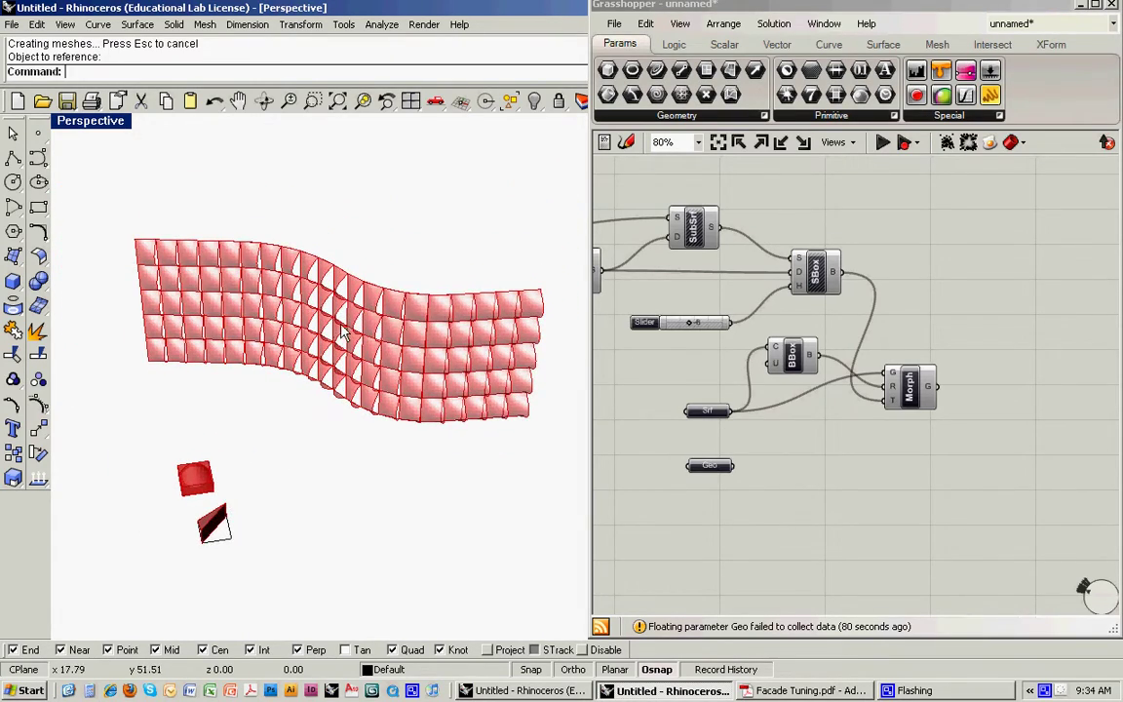
right_click_drag(338, 324, 328, 339, "shift")
- Turn off the preview of the Crv parameter and the Move component
right_click_drag(659, 314, 882, 312)
right_click_drag(794, 315, 1077, 322)
right_click(694, 283)
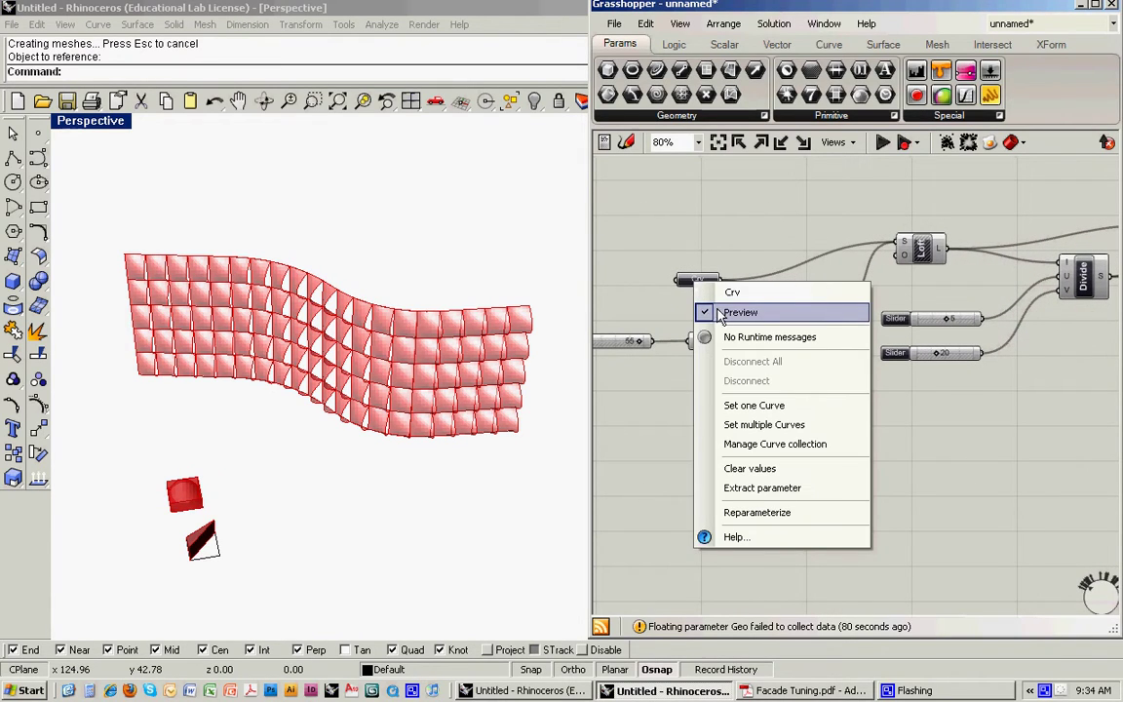
left_click(710, 312)
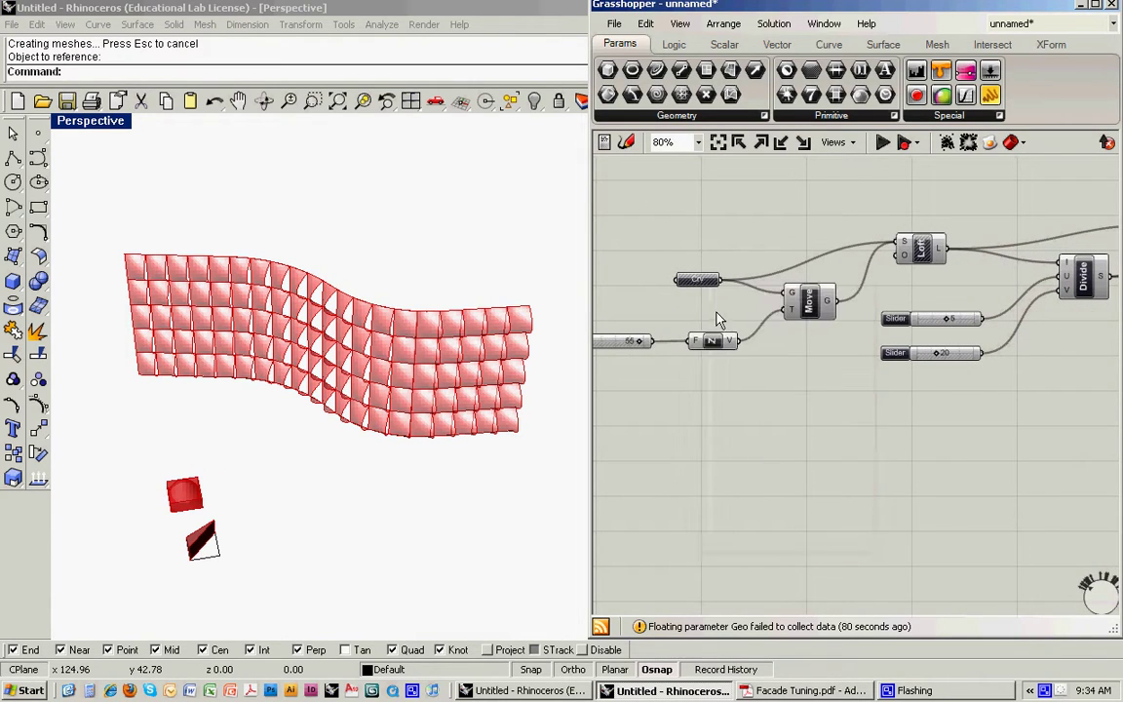
right_click(808, 299)
left_click(829, 327)
- Hide the curved and triangular source modules and their curves in Rhino
scroll(829, 324, "down", 1)
right_click_drag(443, 298, 436, 269, "shift")
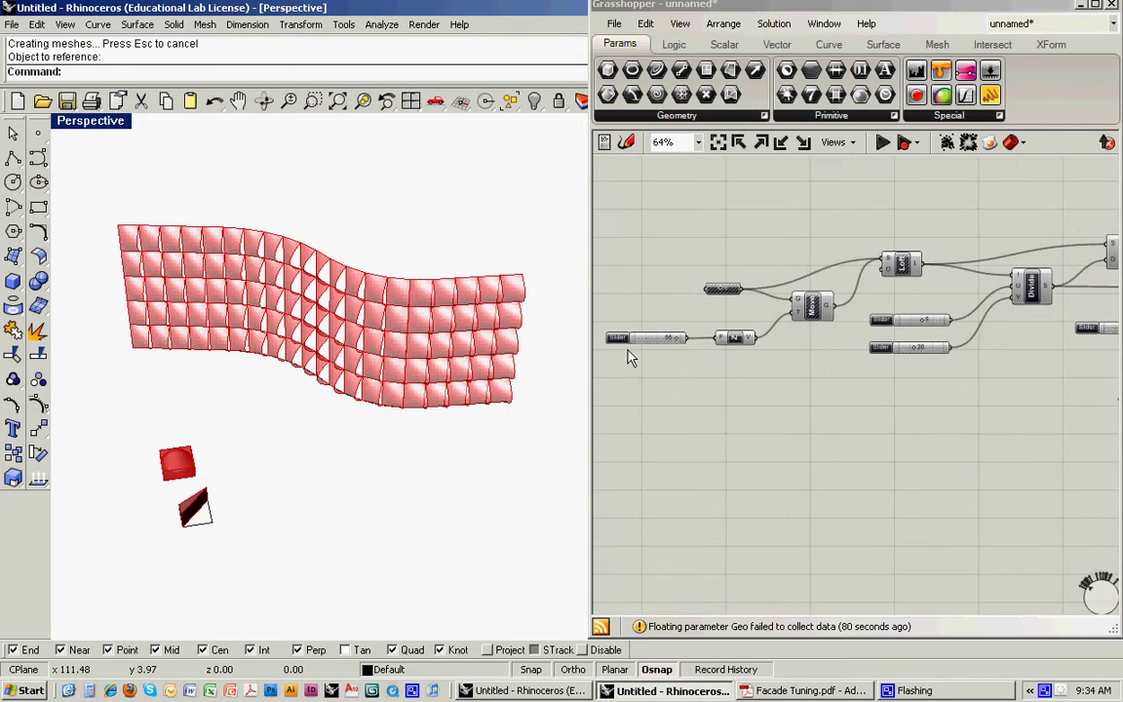
left_click_drag(144, 431, 280, 555)
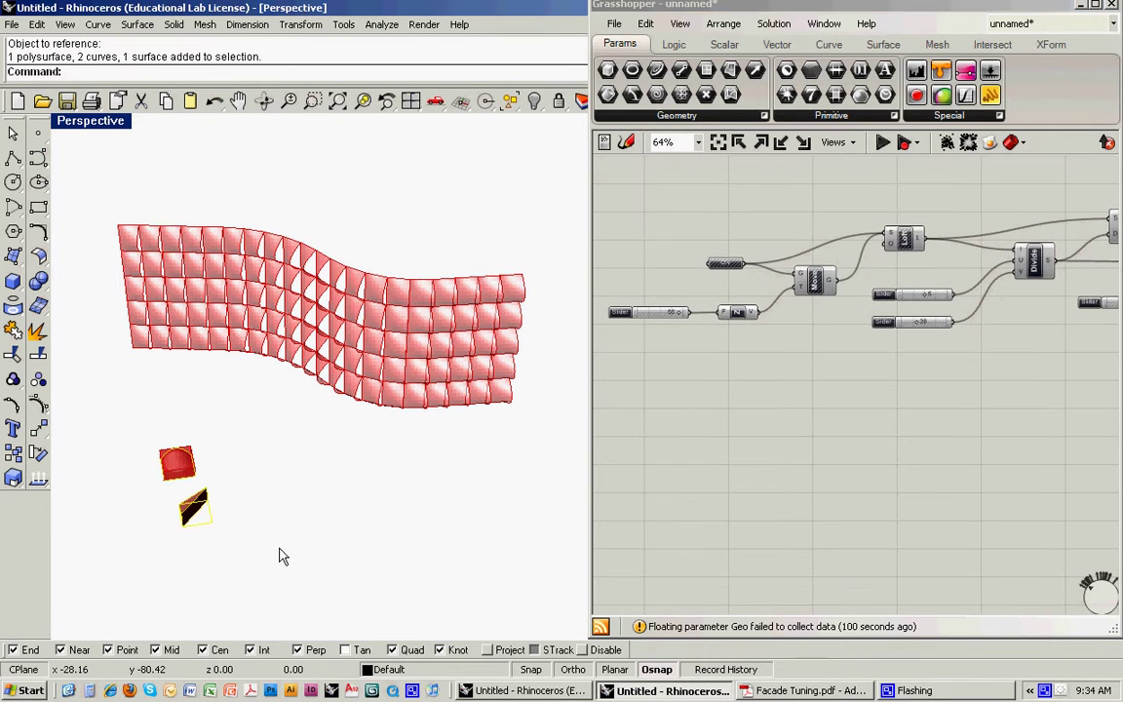
key("ctrl+h")
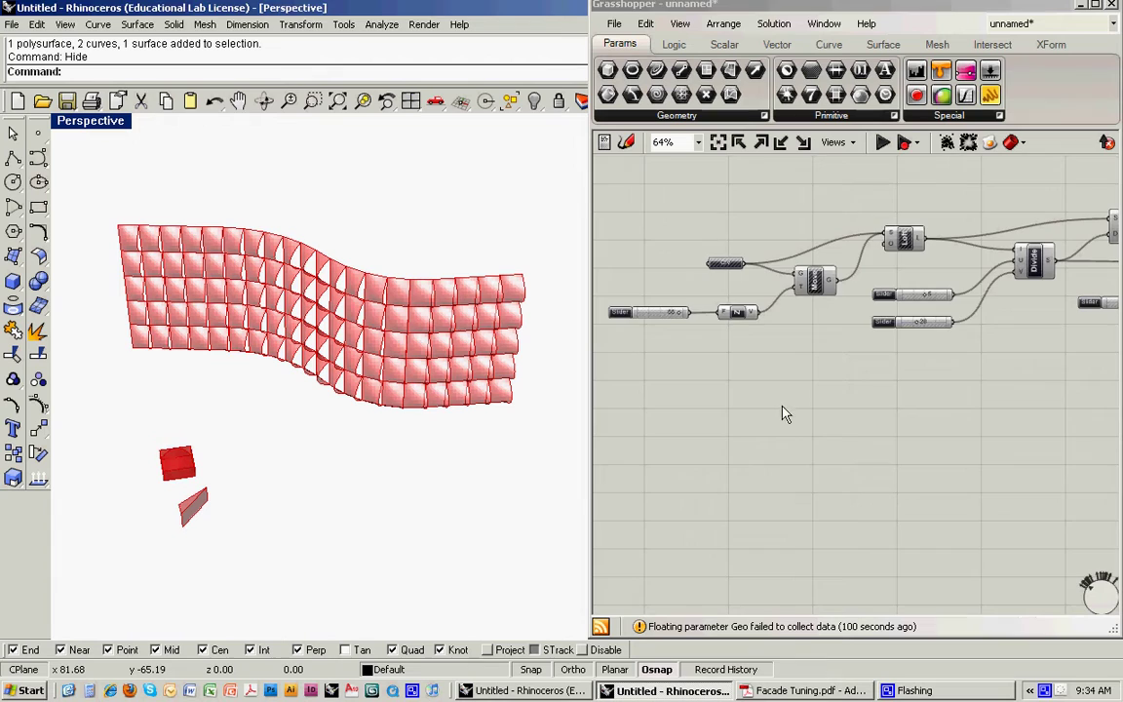
- Turn off the previews of the Geo parameter, the Srf parameter and the BBox component
right_click_drag(886, 409, 736, 410)
right_click_drag(972, 413, 835, 395)
right_click(852, 404)
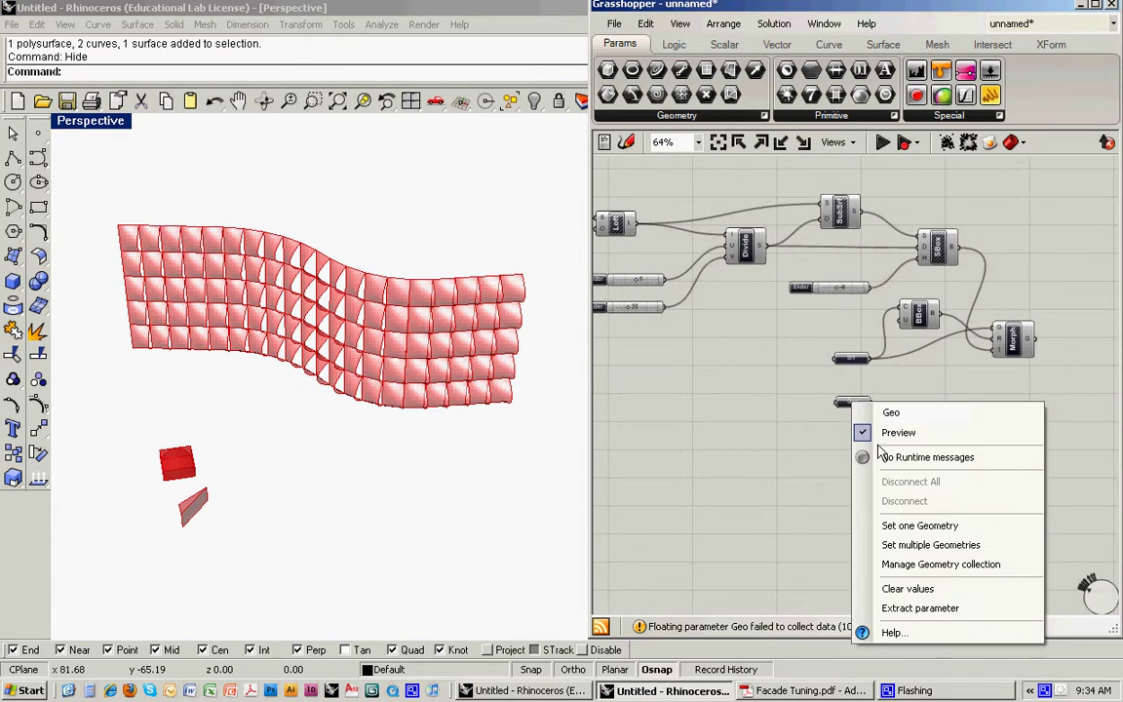
left_click(885, 436)
right_click(852, 360)
left_click(886, 391)
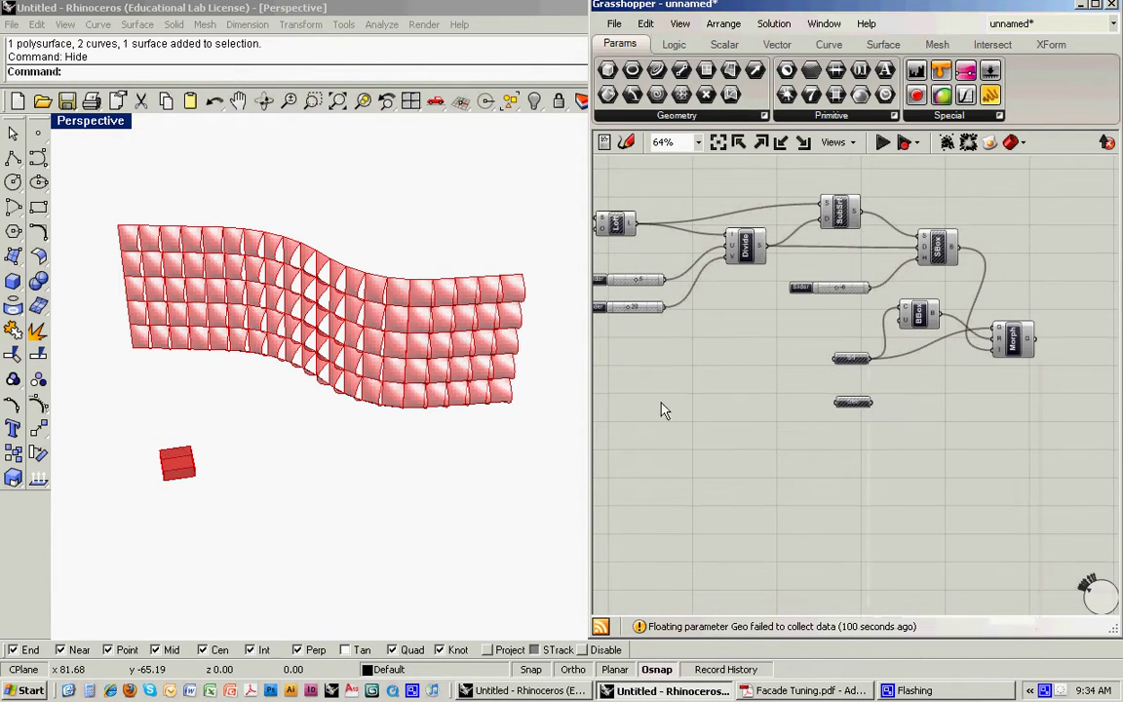
right_click_drag(351, 382, 349, 388, "shift")
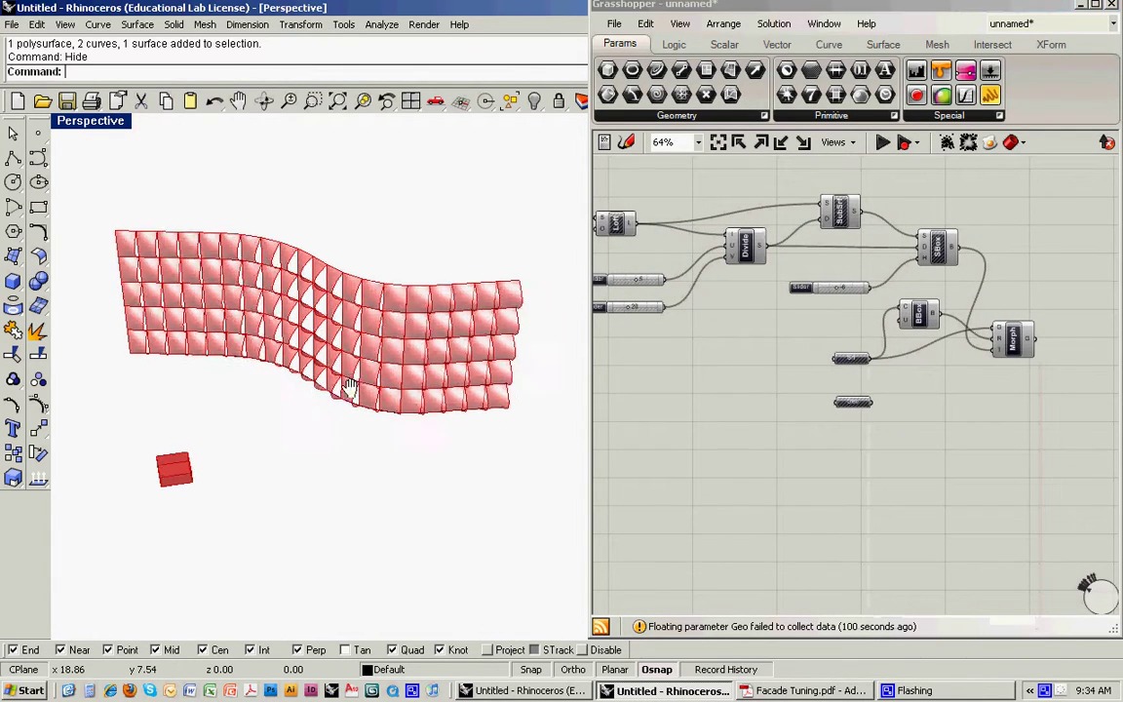
right_click(926, 316)
left_click(958, 349)
right_click_drag(297, 337, 358, 380)
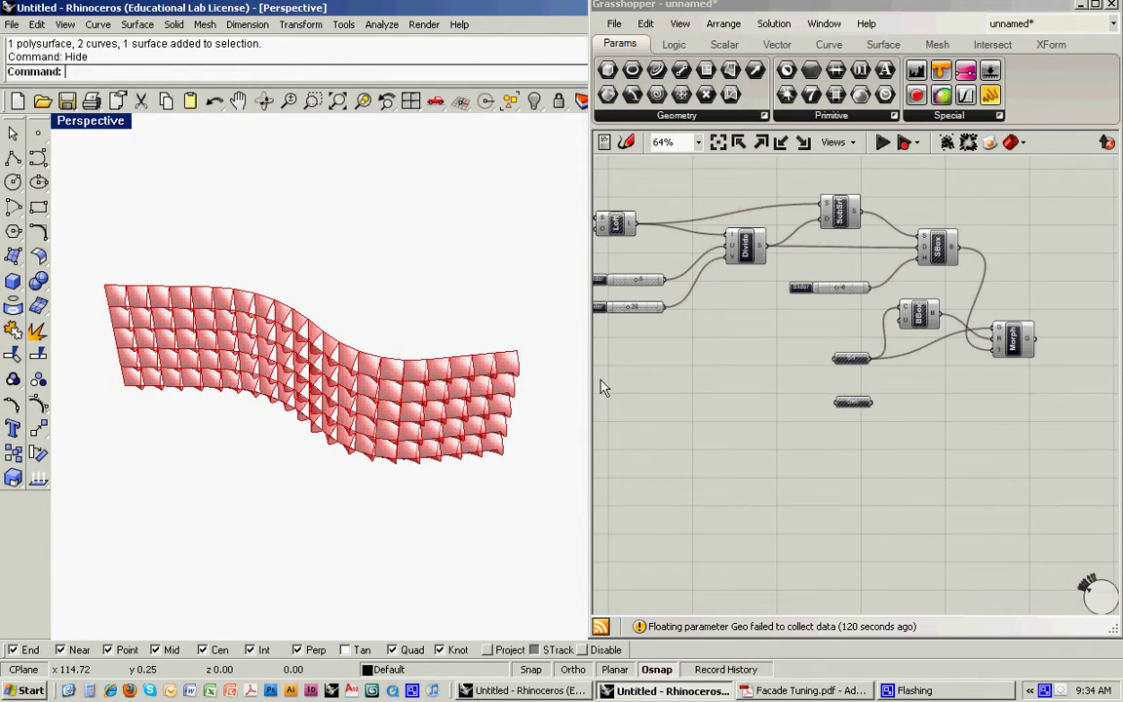
- Restore the four-view layout and draw a degree-3 wavy curve with five control points above the facade in the Top view
double_click(115, 123)
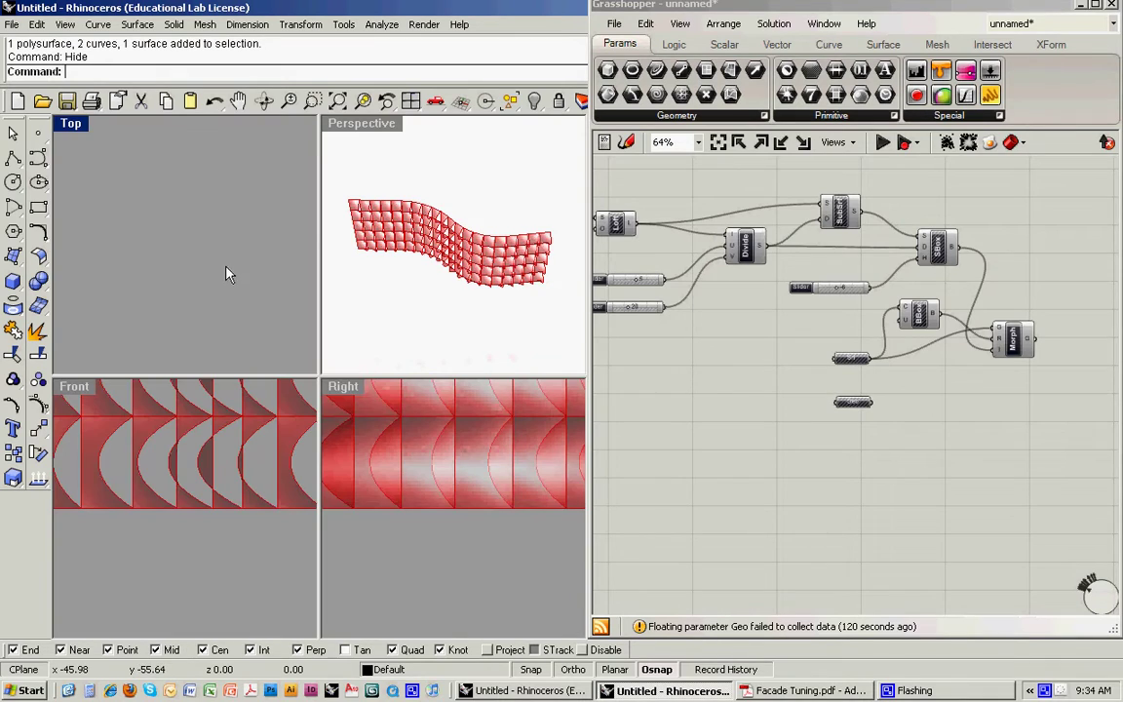
scroll(219, 233, "up", 2)
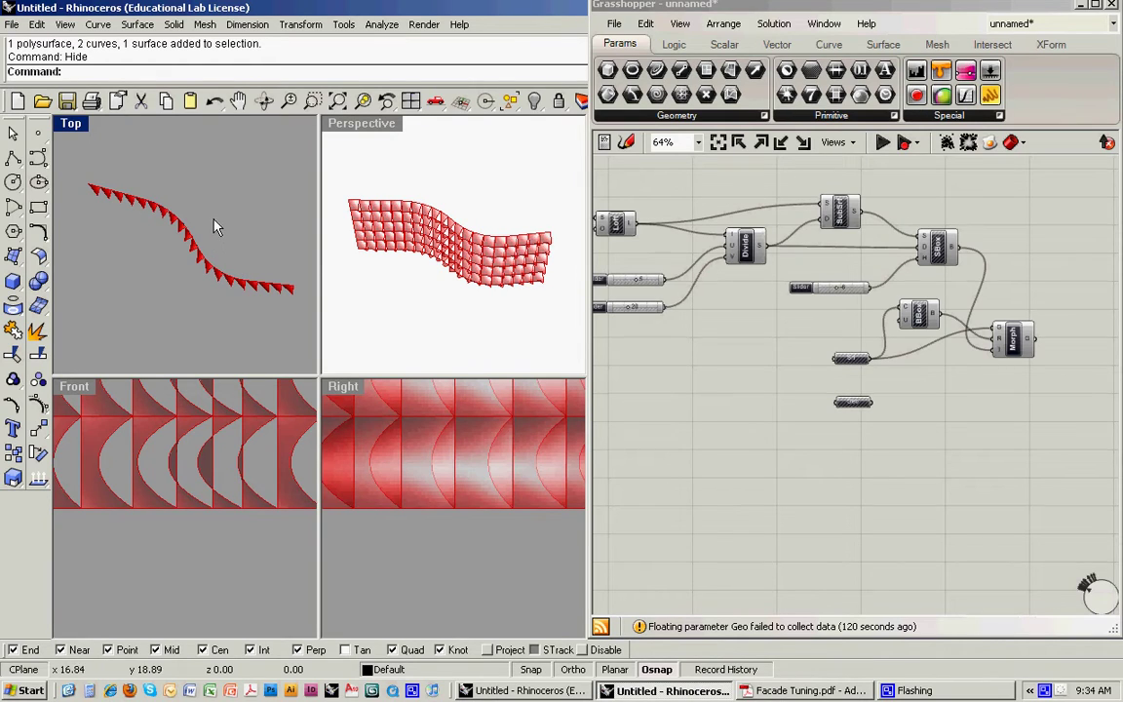
right_click_drag(216, 227, 205, 242)
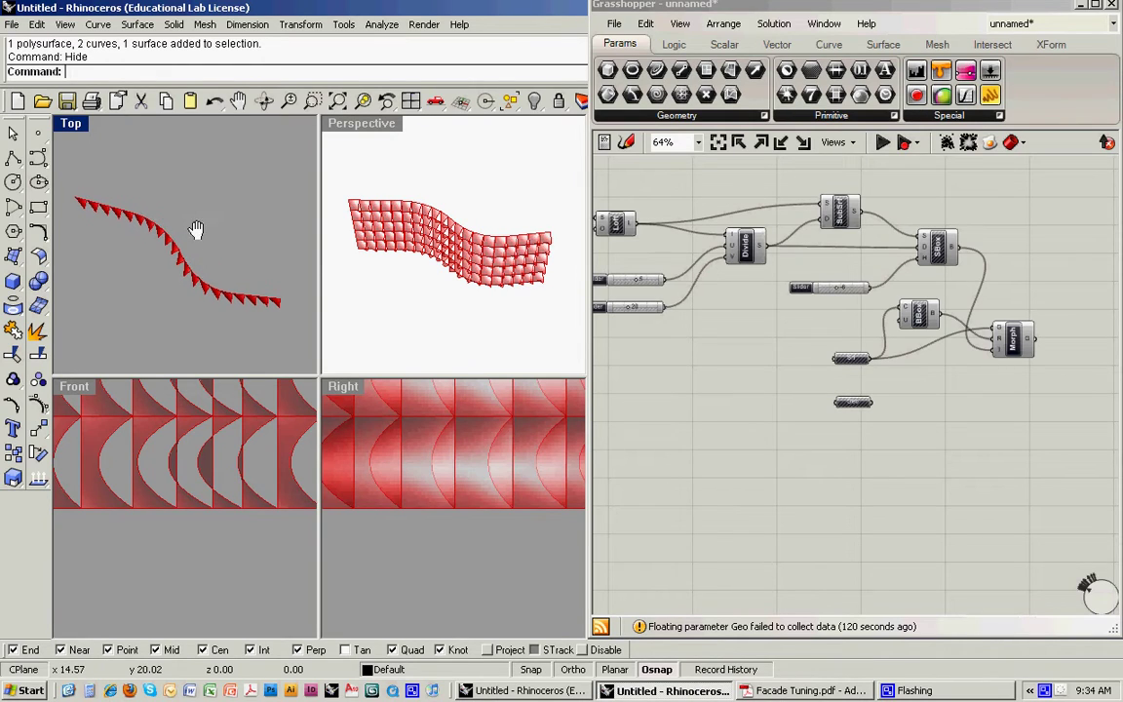
left_click(37, 158)
left_click(84, 148)
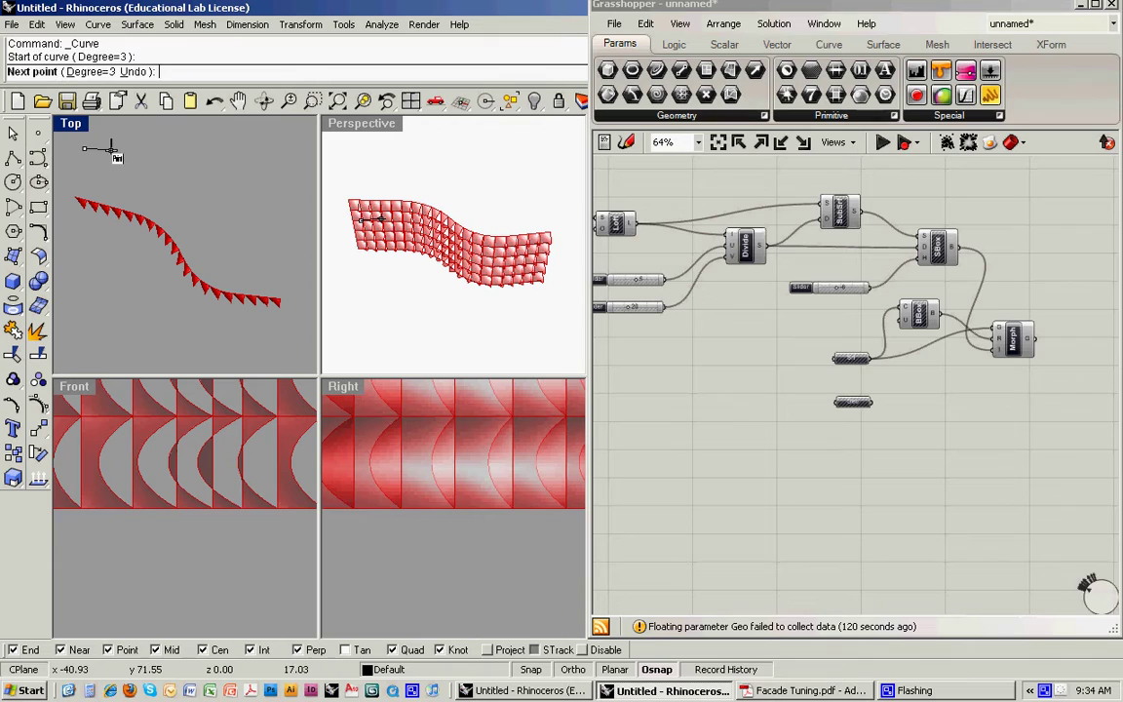
left_click(185, 143)
left_click(189, 228)
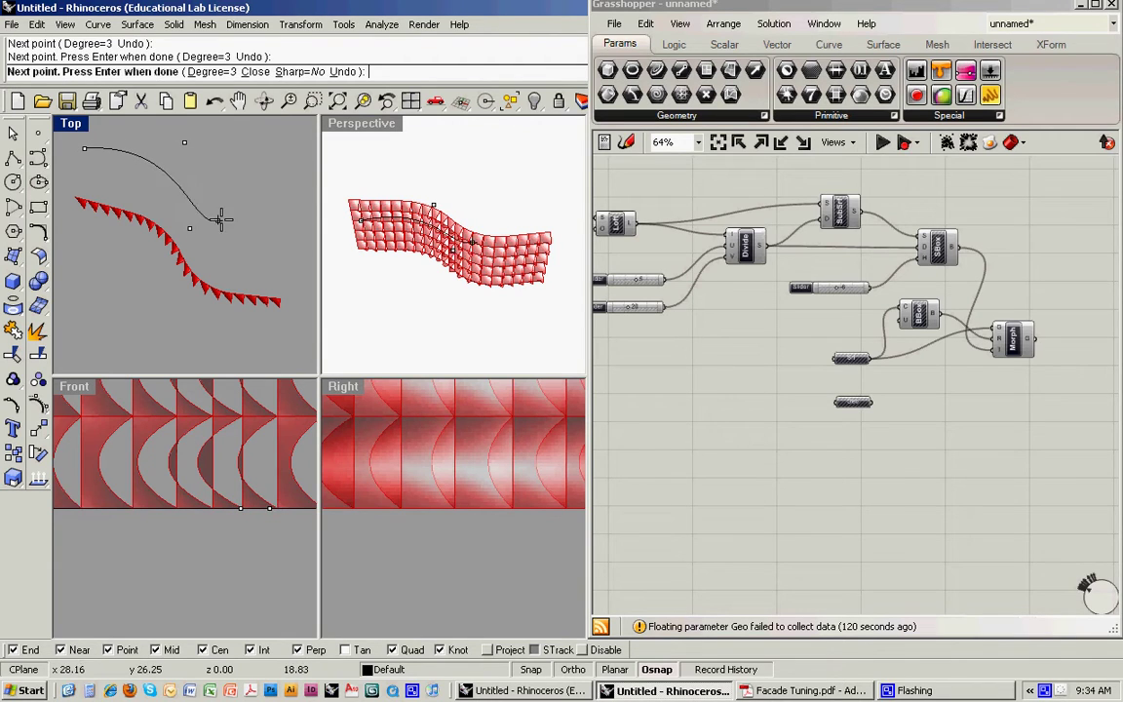
left_click(244, 169)
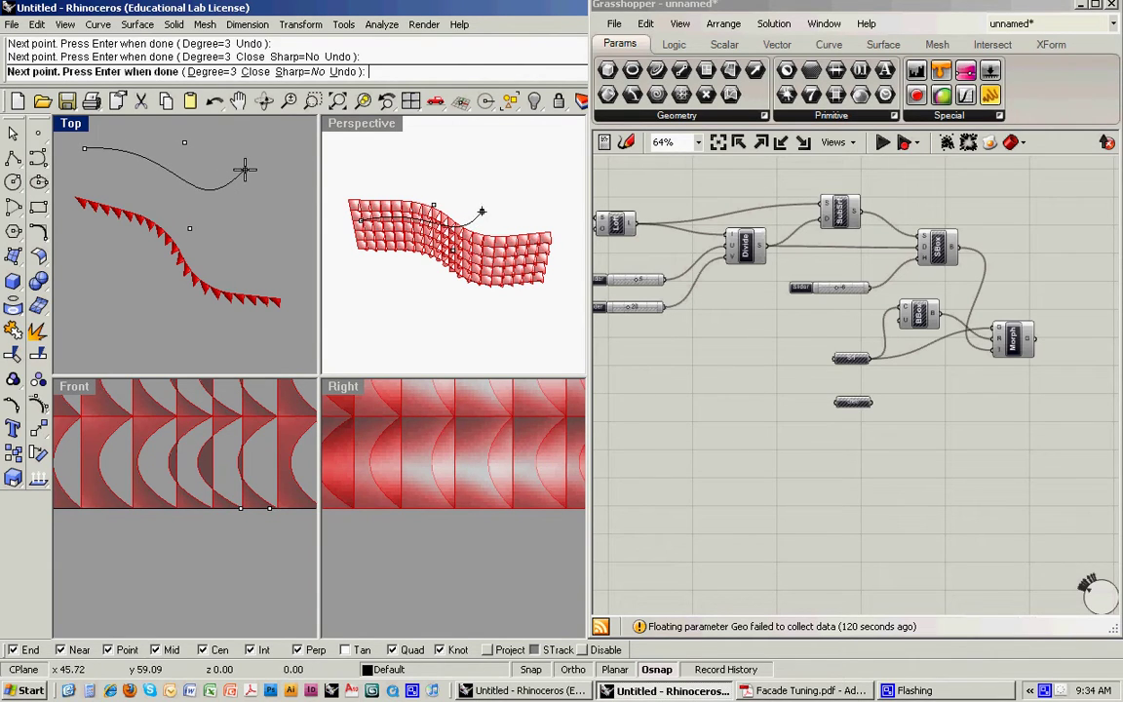
left_click(297, 172)
key("Return")
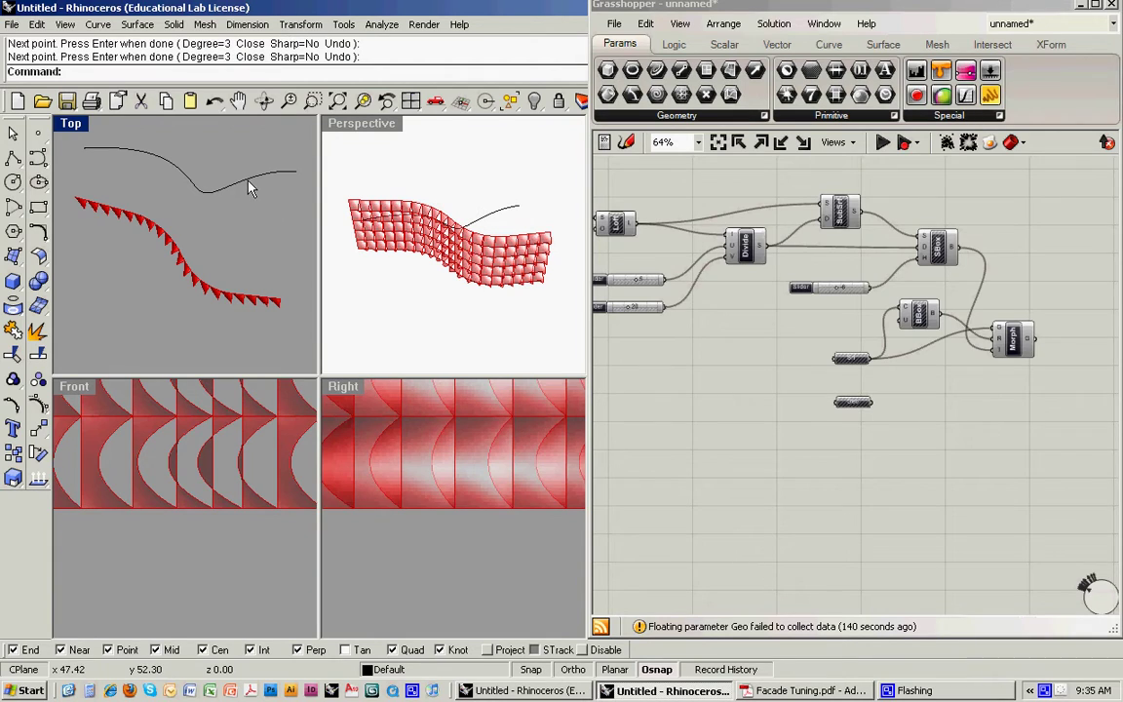
- Reference the new wavy curve above the facade as the Crv parameter's single curve and examine the reshaped facade
right_click_drag(646, 299, 971, 332)
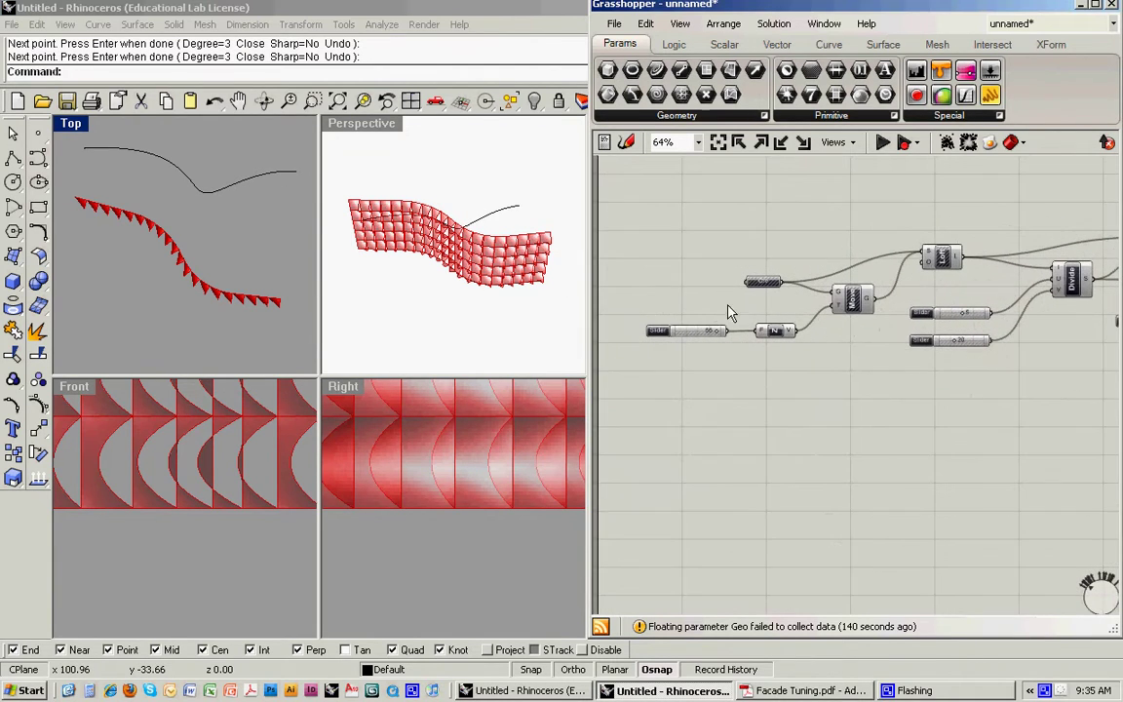
right_click_drag(709, 297, 742, 295)
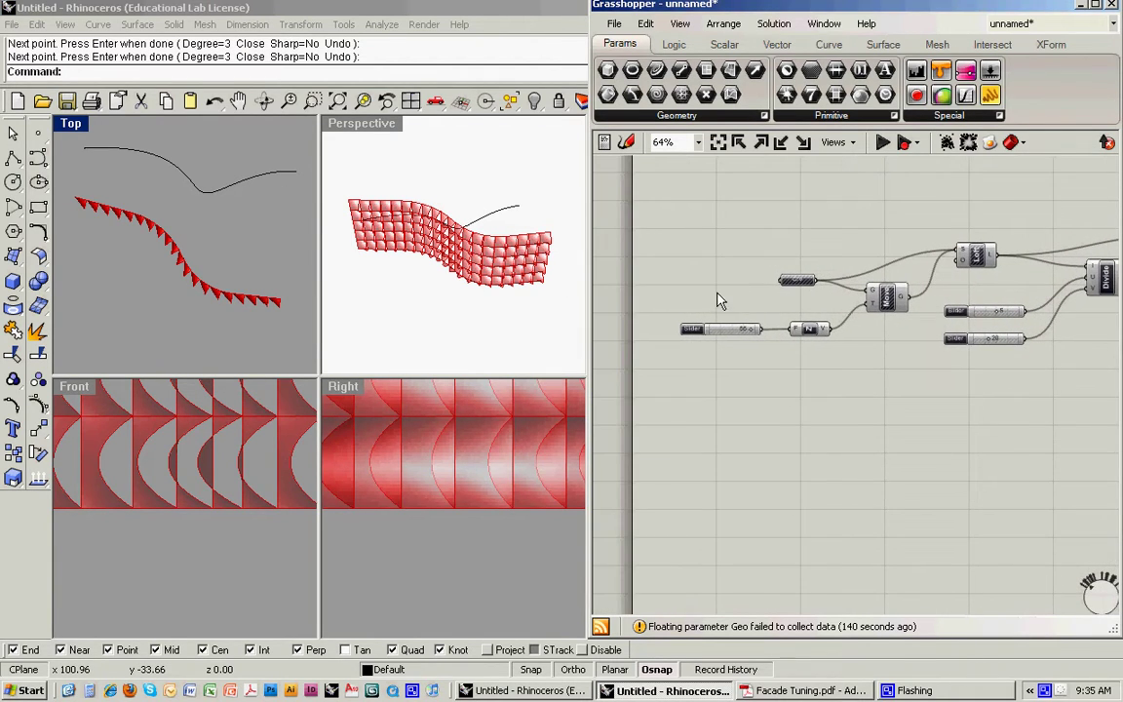
right_click(799, 285)
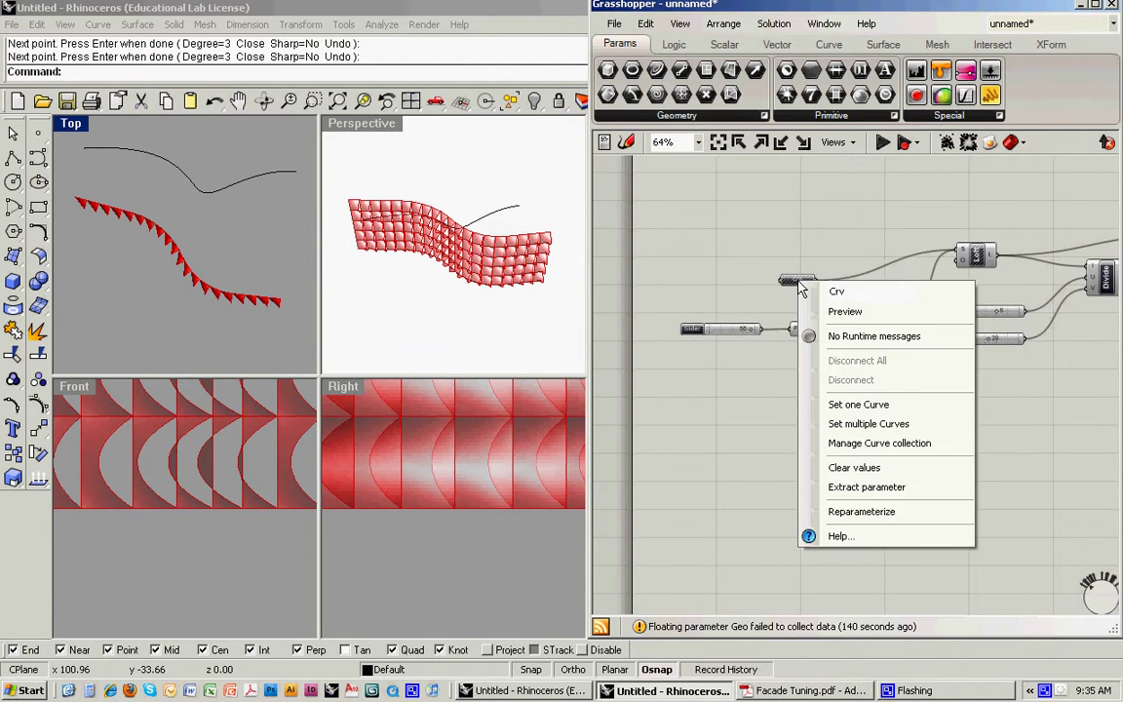
left_click(838, 406)
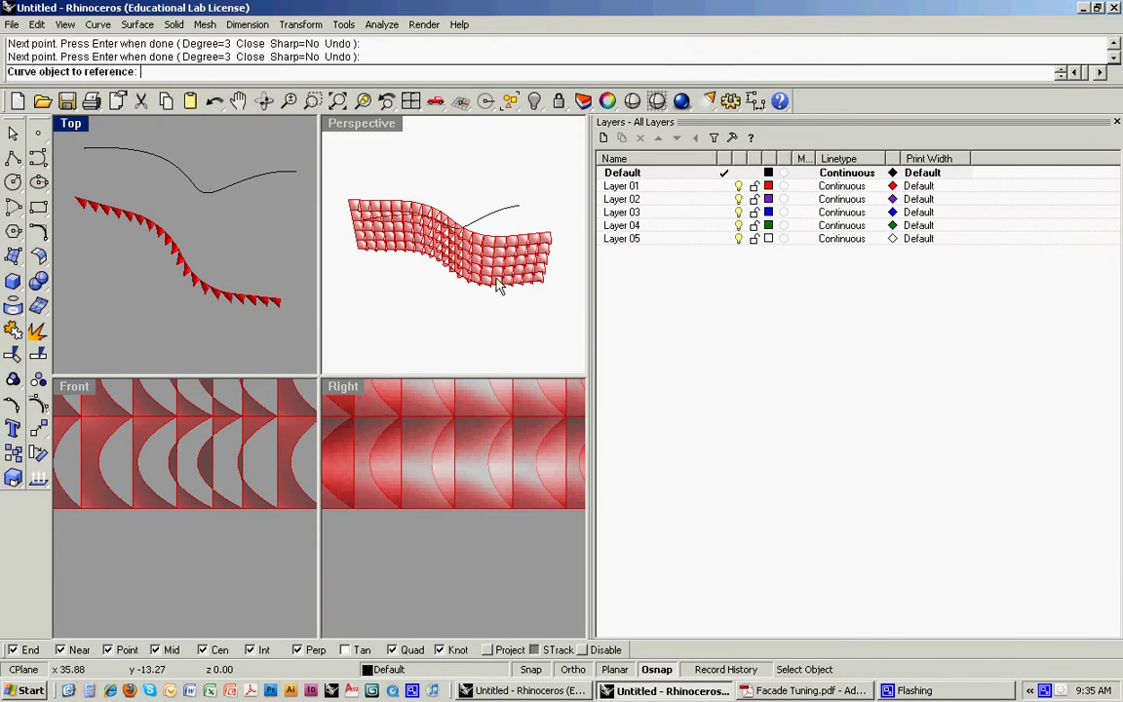
left_click(253, 176)
right_click_drag(469, 230, 476, 258, "shift")
scroll(452, 261, "up", 4)
scroll(481, 292, "down", 2)
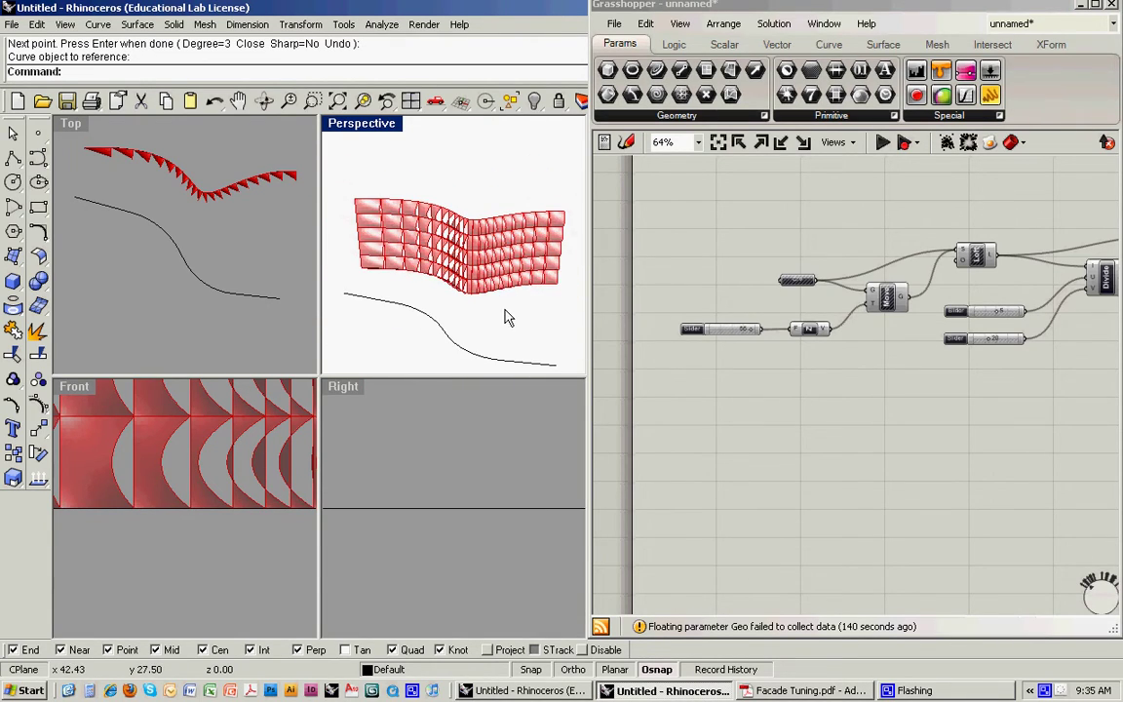
mouse_move(504, 310)
right_mouse_down("shift")
mouse_move(487, 269)
mouse_move(470, 280)
mouse_move(517, 301)
right_mouse_up("shift")
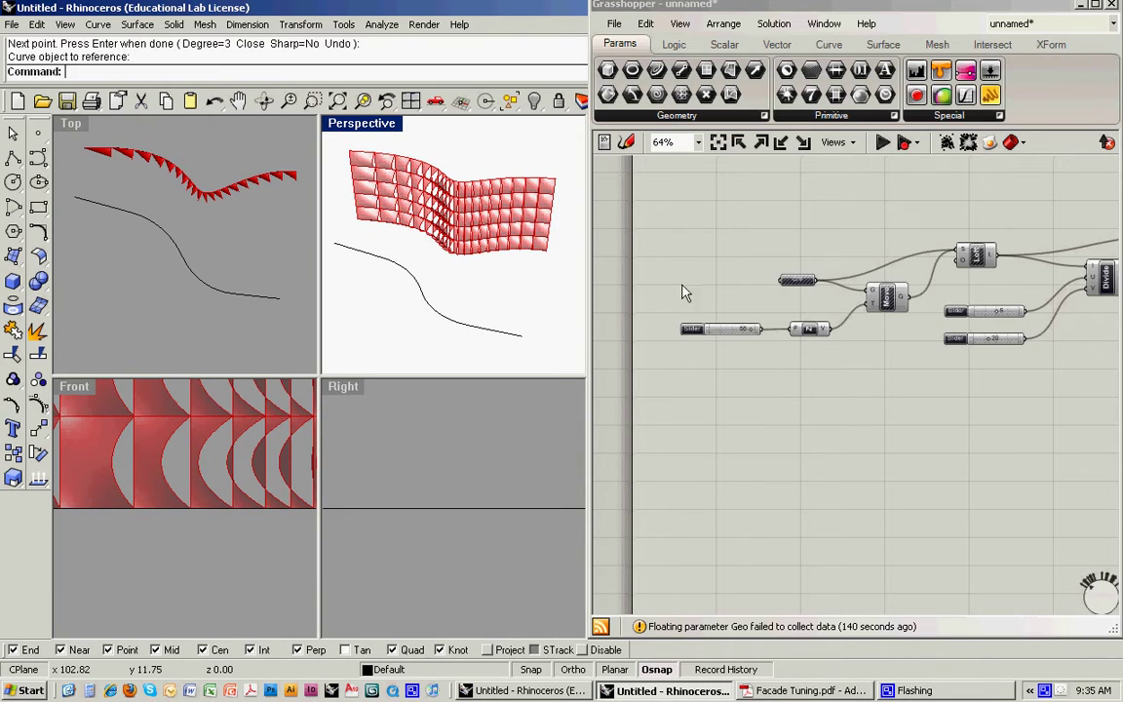
- Set the Crv parameter back to the original S-shaped base curve
right_click(795, 281)
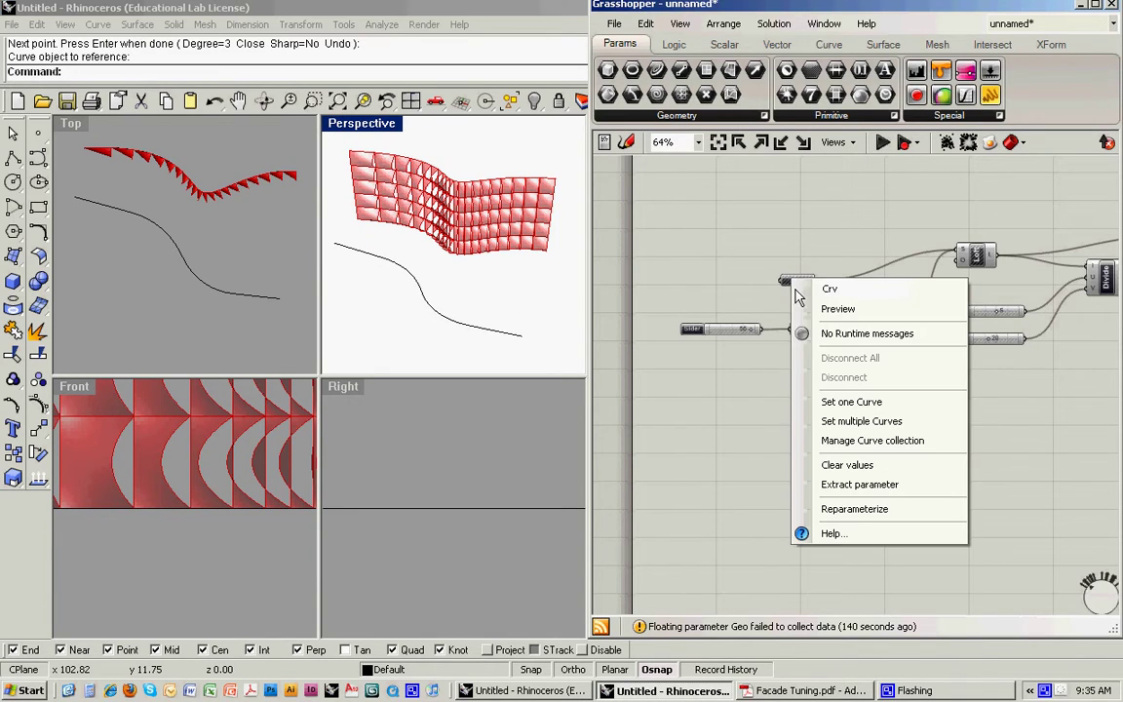
left_click(829, 403)
left_click(441, 320)
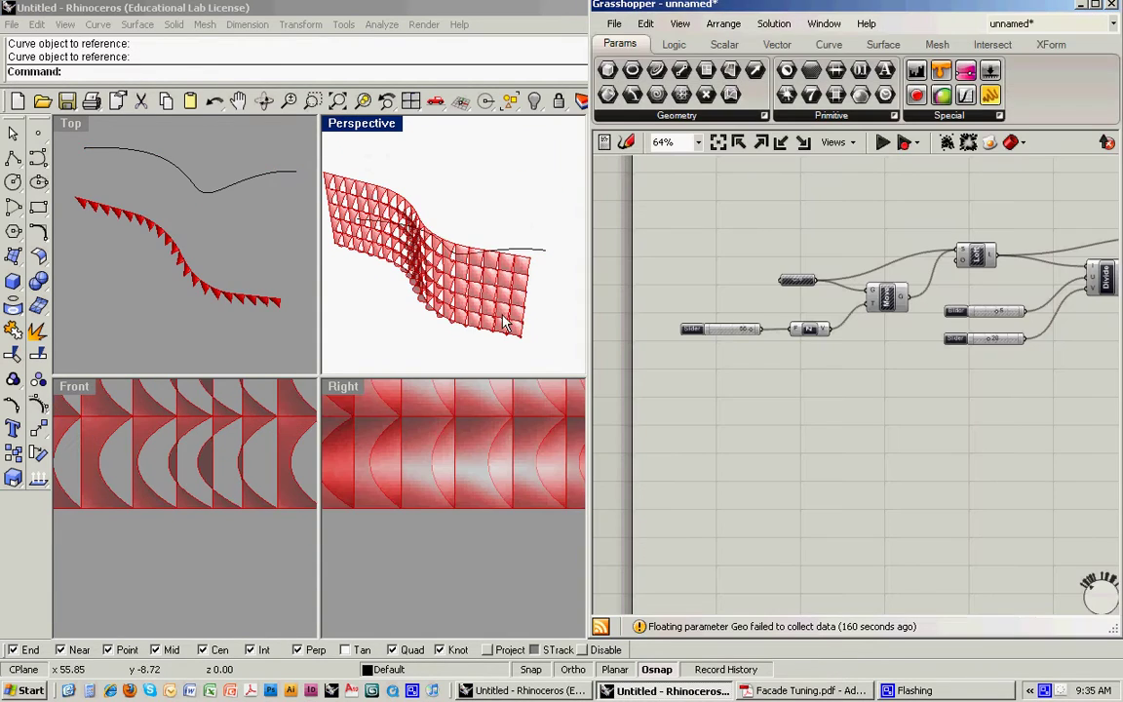
- Delete the unused wavy curve above the facade in Rhino
left_click(238, 185)
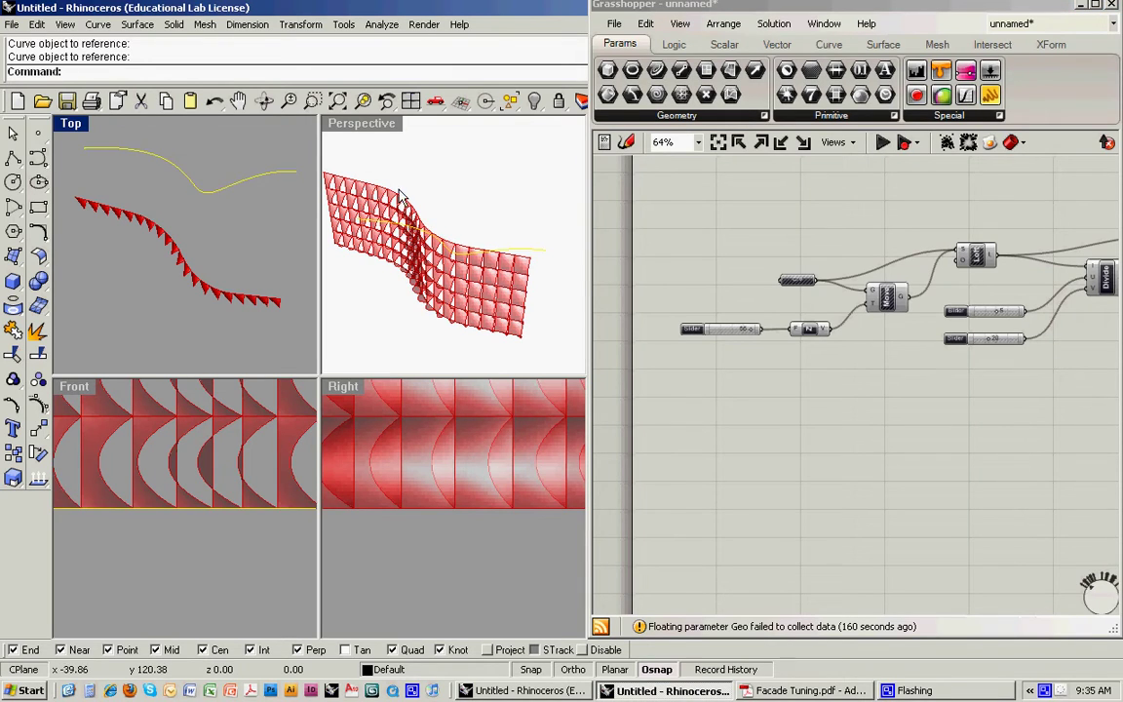
key("Delete")
right_click_drag(413, 183, 495, 228)
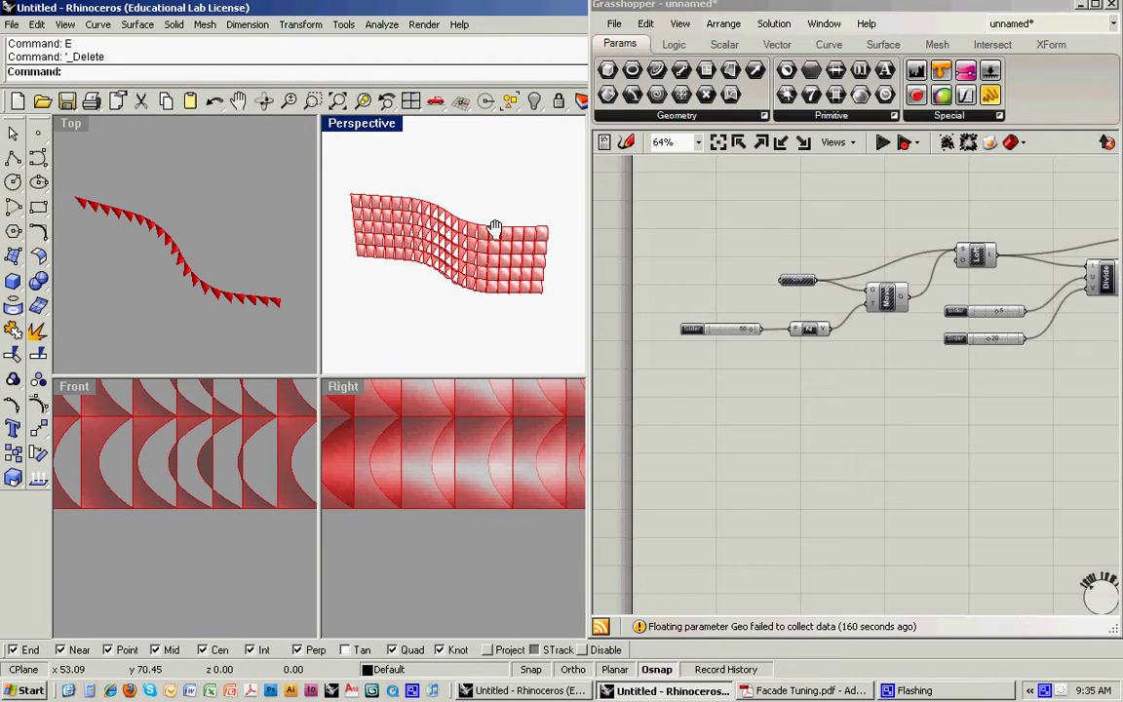
right_click_drag(417, 226, 450, 239)
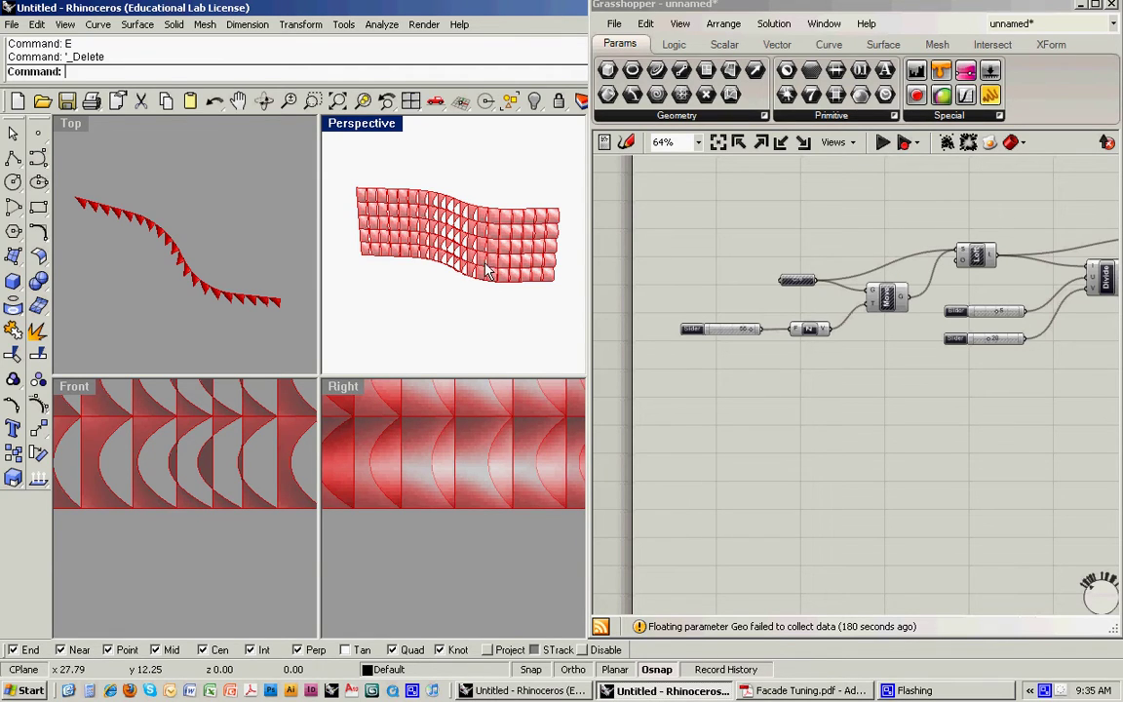
right_click_drag(444, 248, 470, 292, "shift")
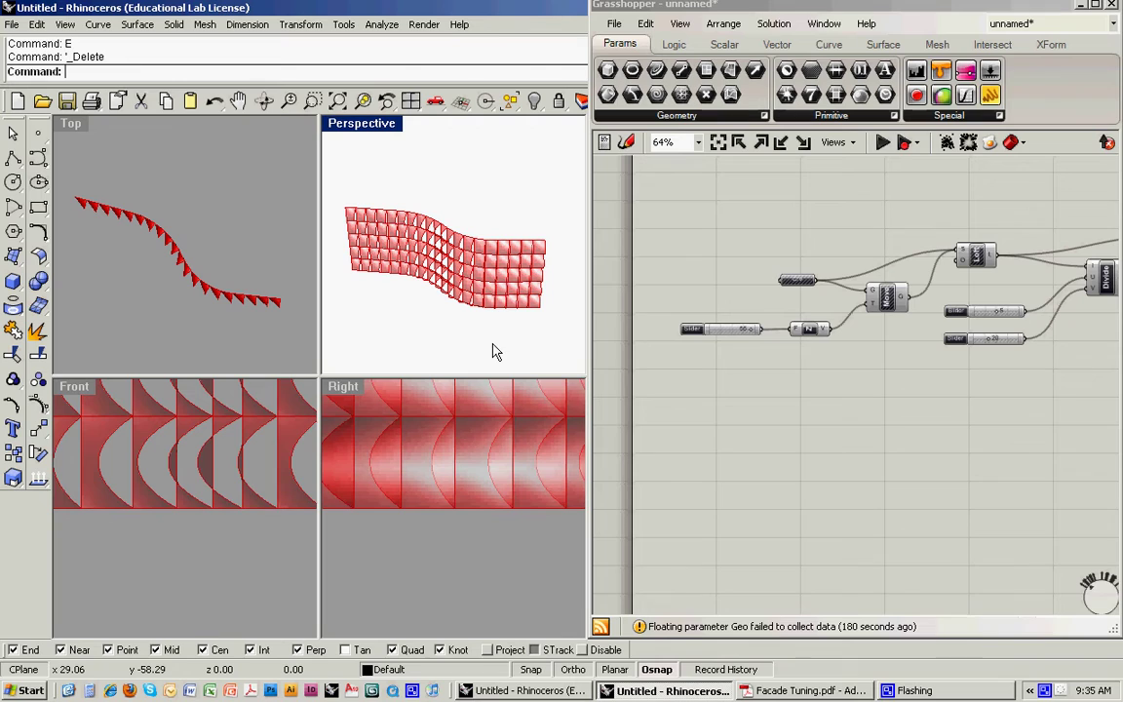
- Switch to Facade Tuning.pdf in Adobe Acrobat and examine the facade variations from page 1 through page 45
left_click(809, 690)
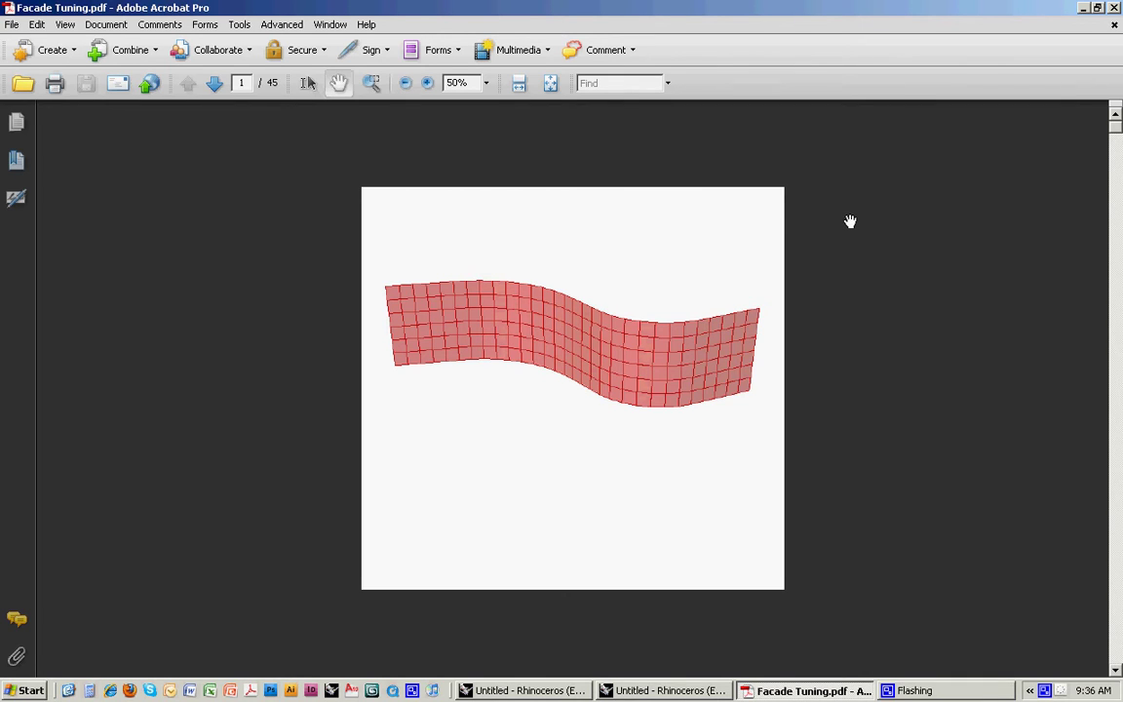
scroll(850, 221, "down", 6)
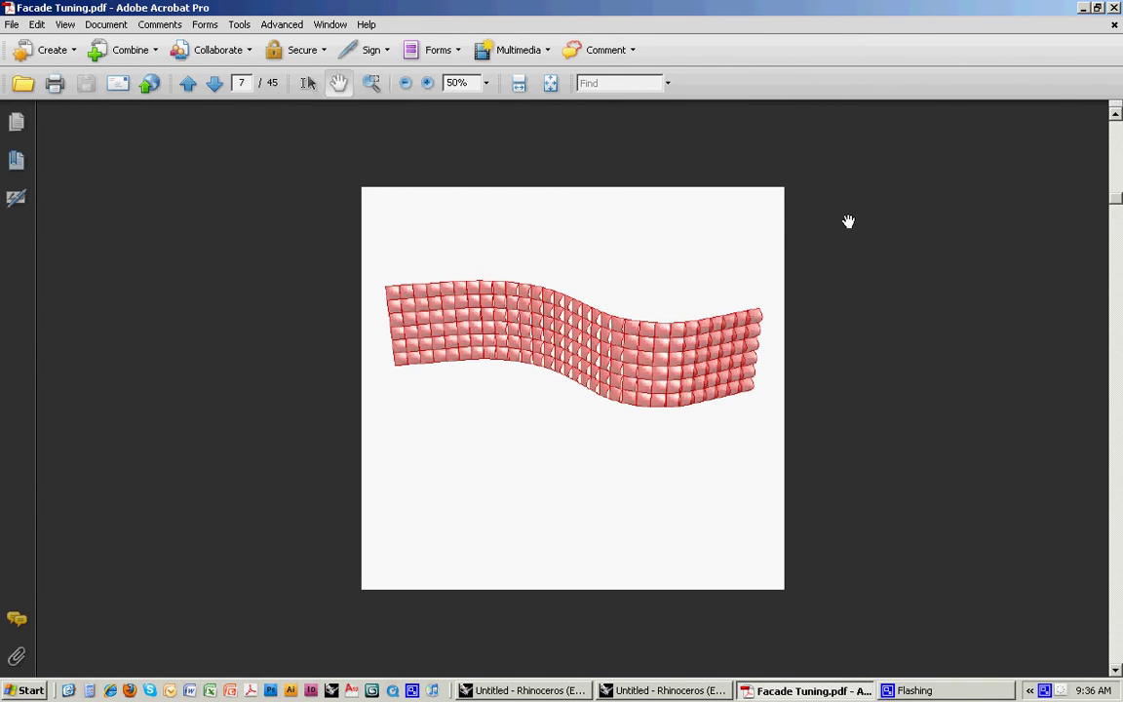
scroll(849, 221, "down", 7)
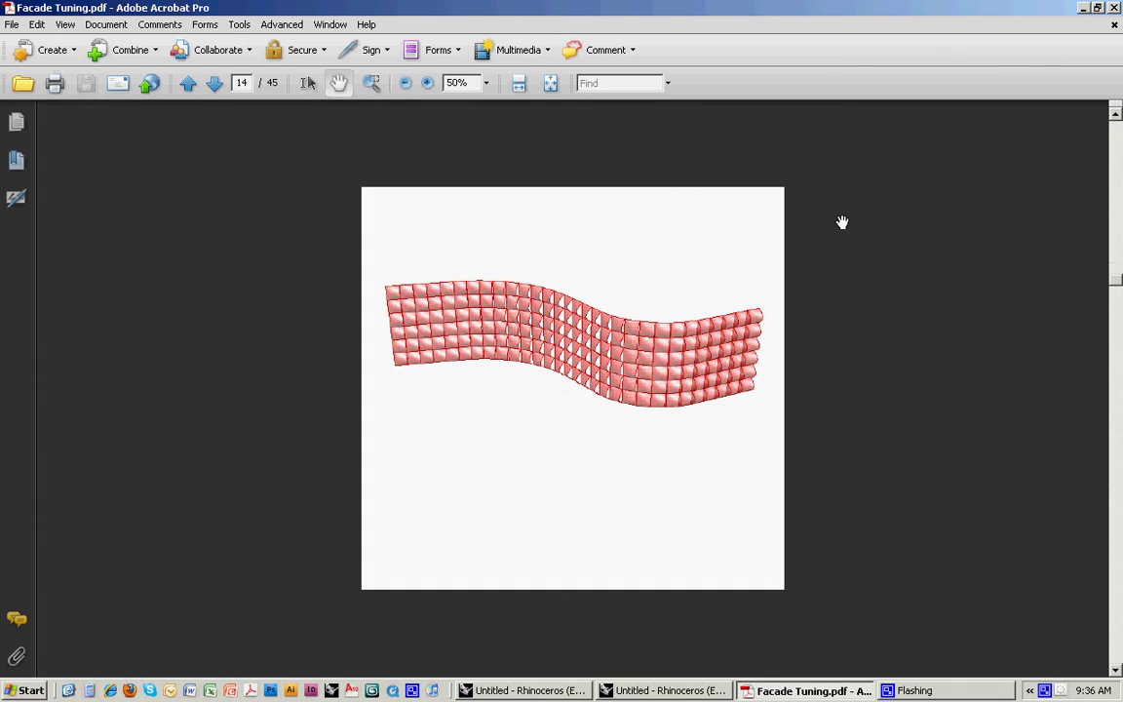
scroll(843, 222, "down", 3)
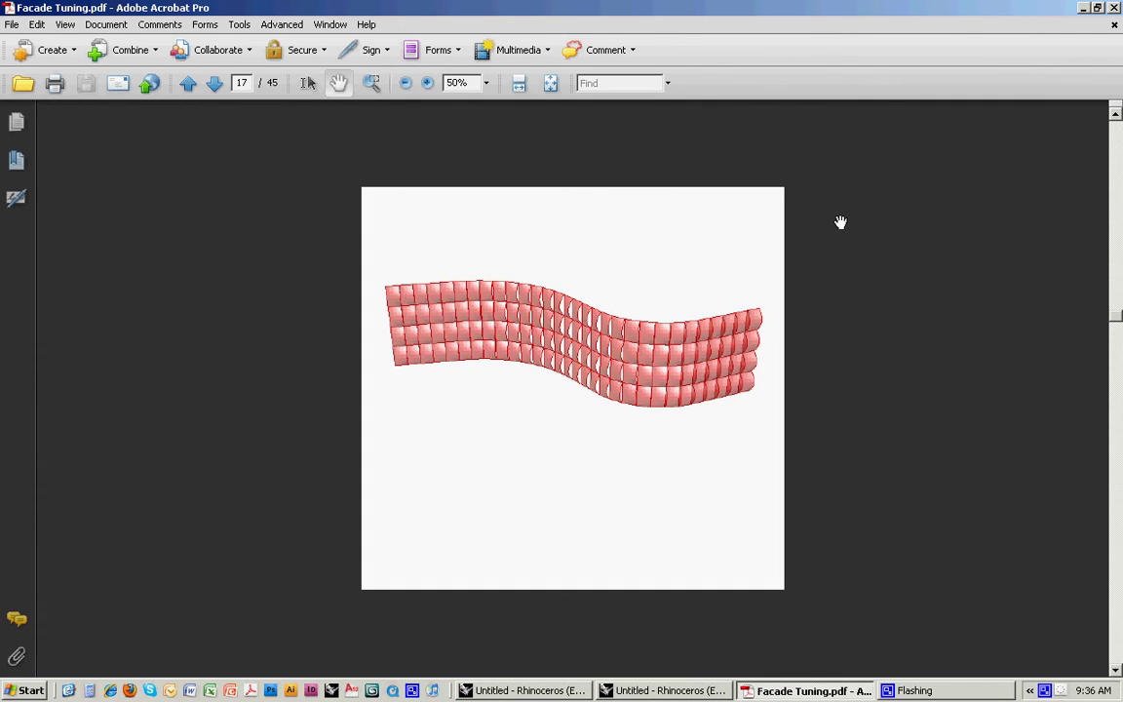
scroll(841, 222, "down", 1)
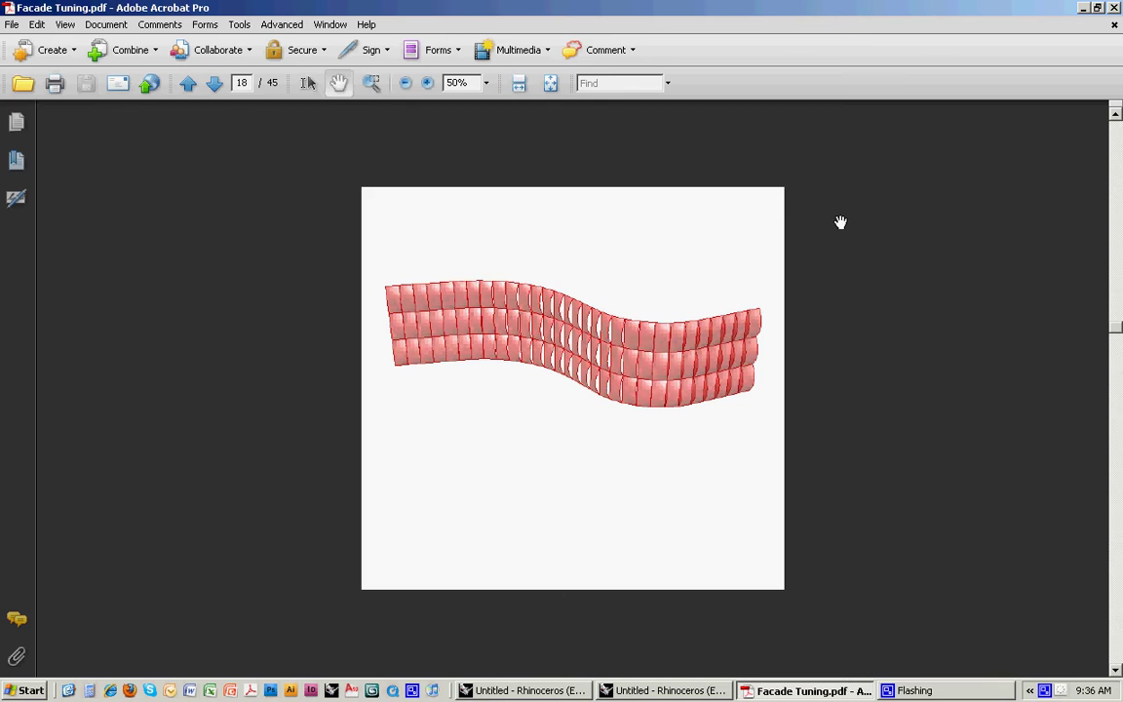
scroll(840, 223, "down", 3)
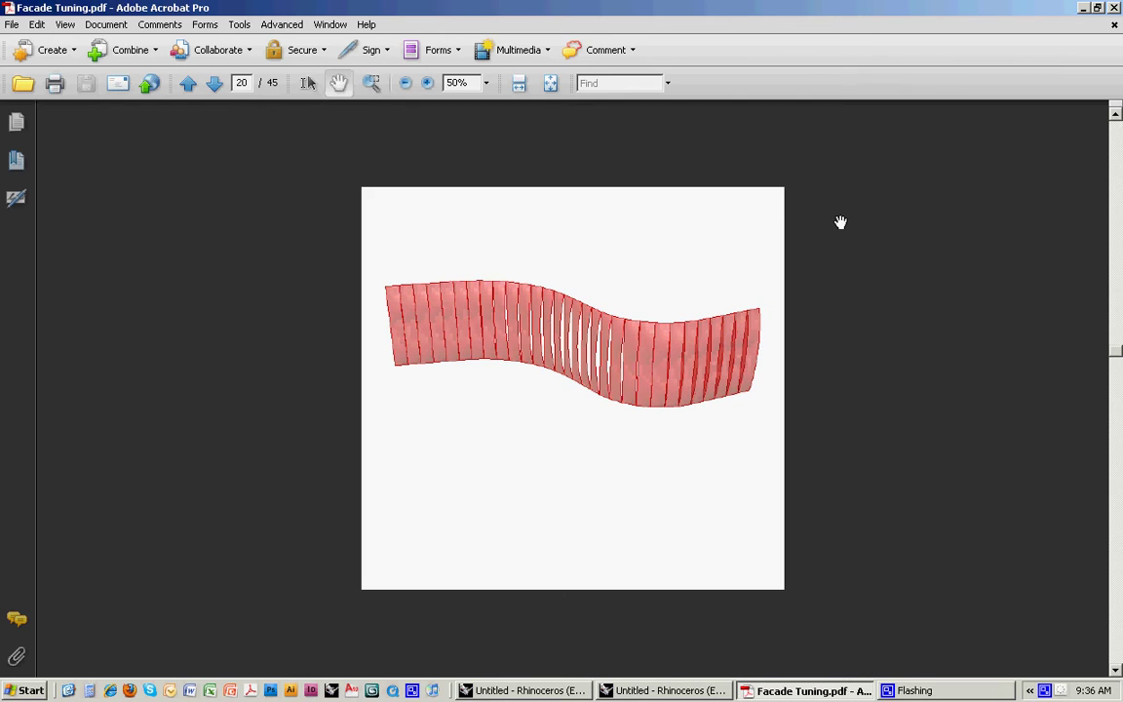
scroll(840, 223, "down", 1)
scroll(840, 222, "down", 5)
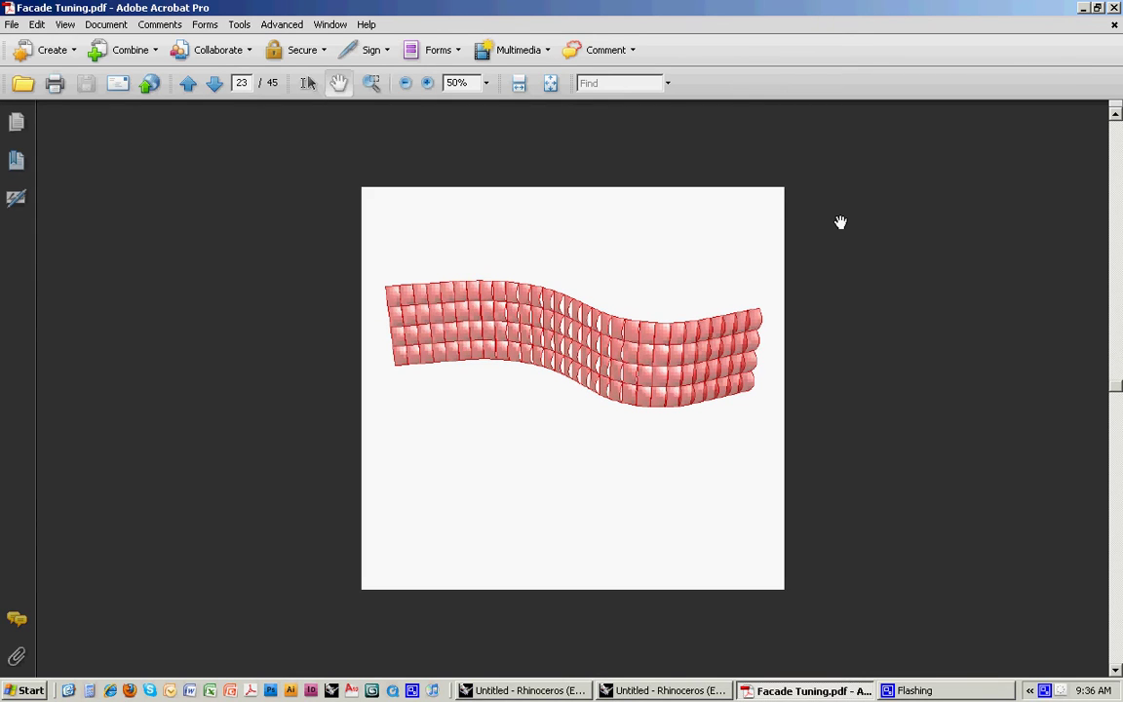
scroll(841, 222, "down", 6)
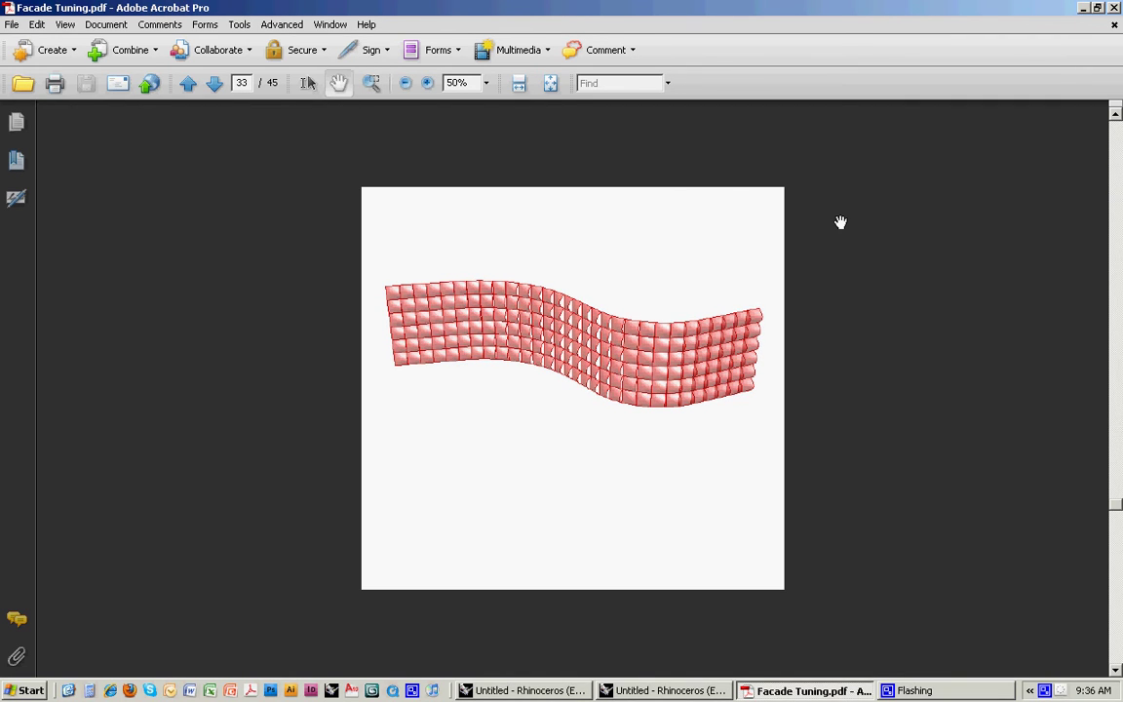
scroll(840, 223, "down", 6)
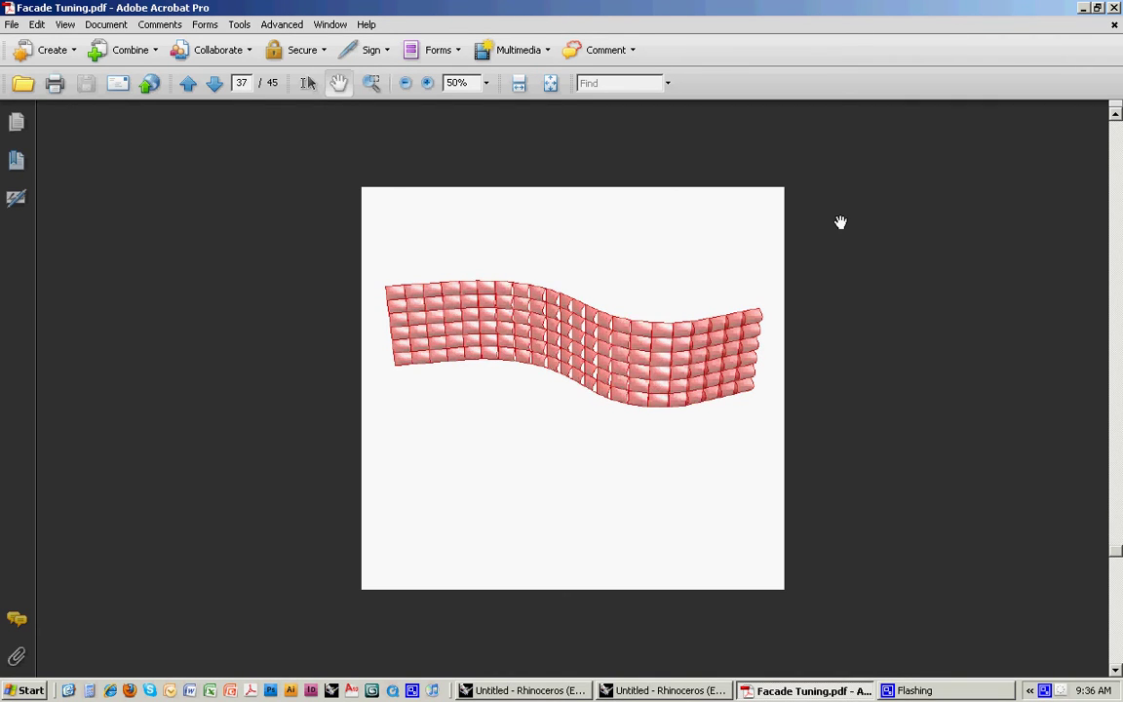
scroll(841, 222, "down", 6)
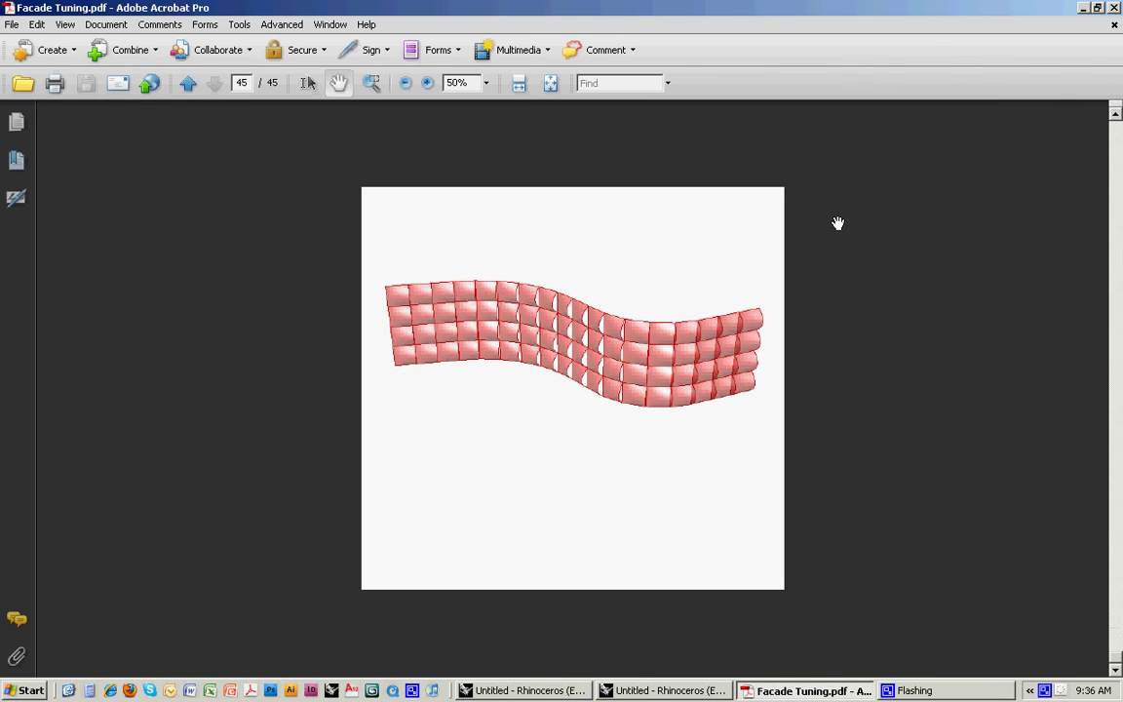